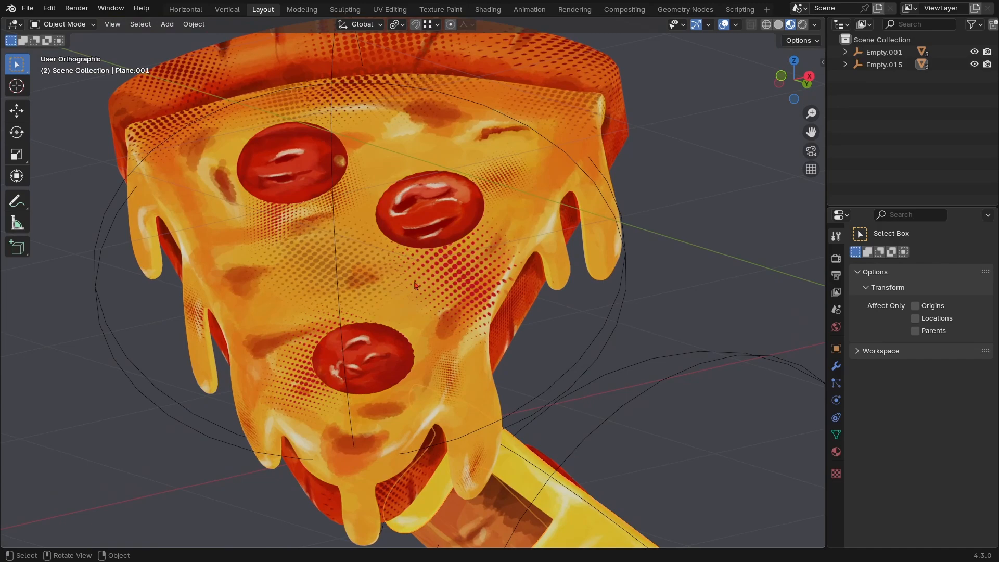
Step: Duplicate the yellow pizza slice's cheese mesh and move the copy about 2.52 m along the global Y axis
middle_click_drag(416, 285, 424, 333)
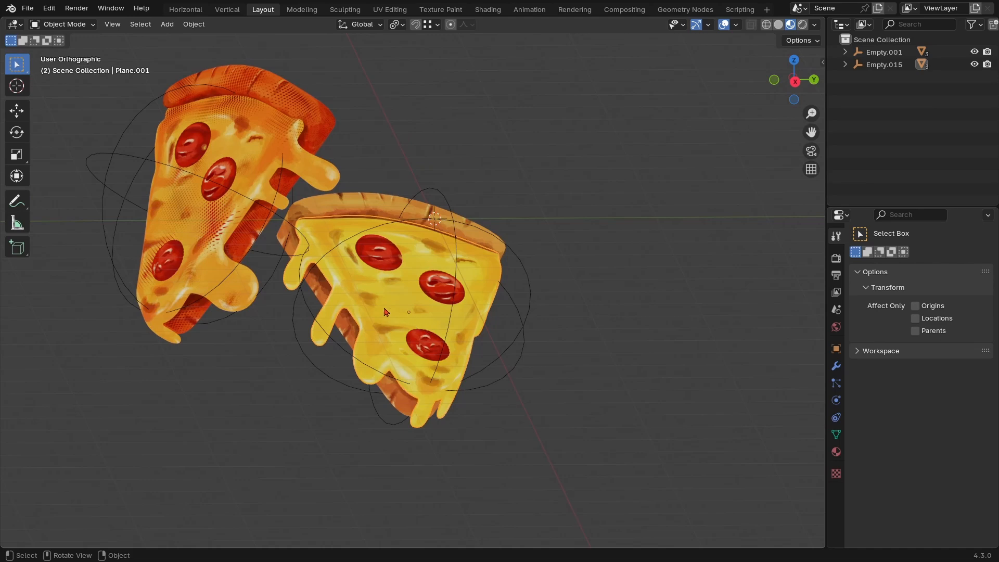
middle_click_drag(399, 301, 330, 300)
middle_click_drag(396, 300, 387, 300)
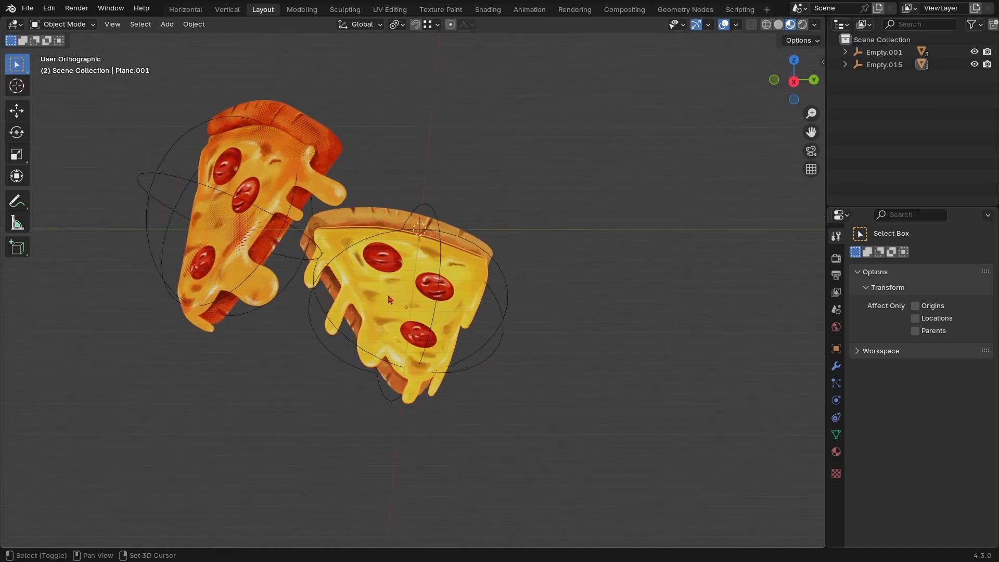
left_click(387, 299)
key("shift+d")
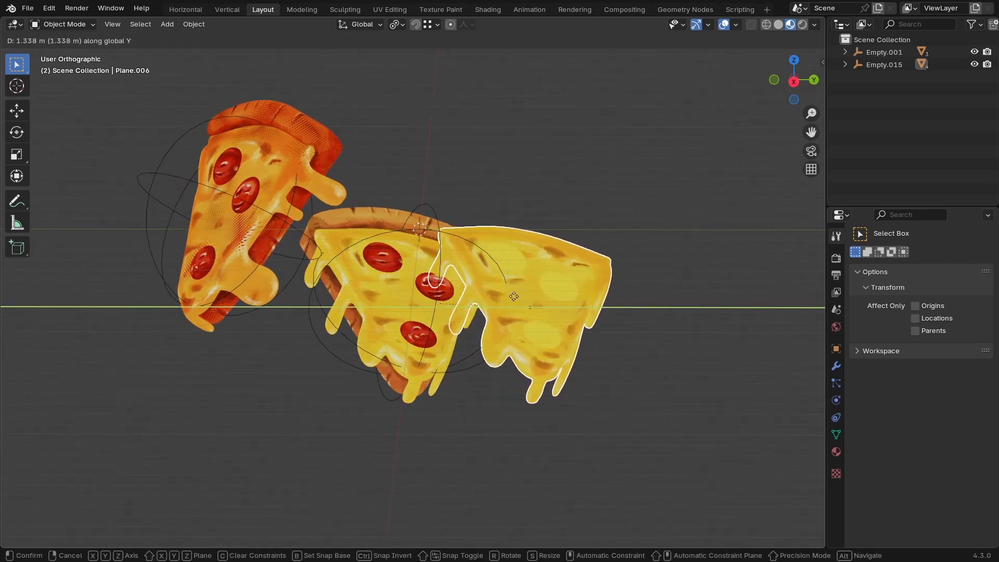
left_click(585, 290)
Step: Rotate the duplicated cheese freely with Trackball rotation by about 10.3° and -39°
key("r")
key("r")
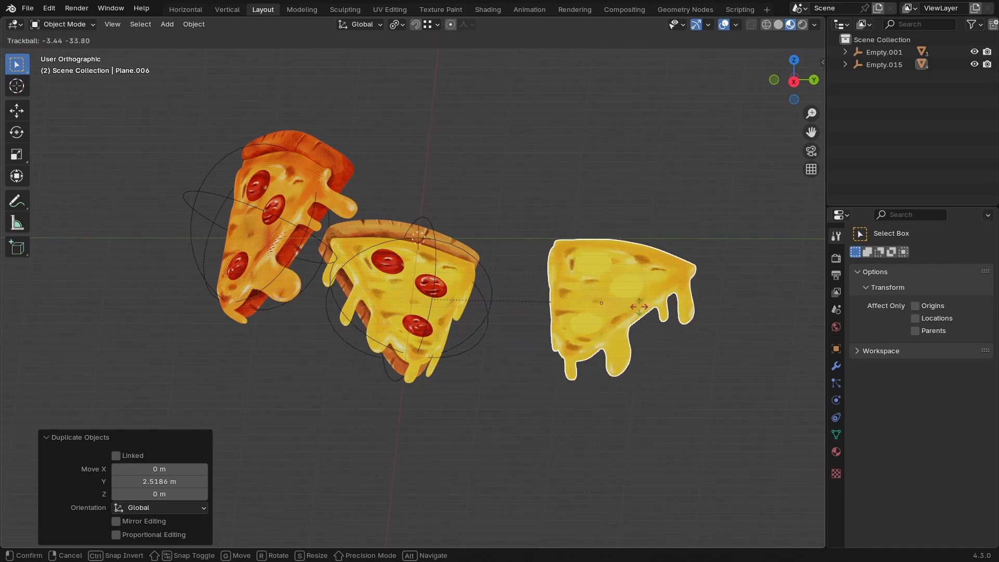
left_click(635, 318)
Step: Remove the material slot Material.001 from the duplicated cheese
scroll(634, 318, "up", 1)
middle_click_drag(630, 319, 524, 321)
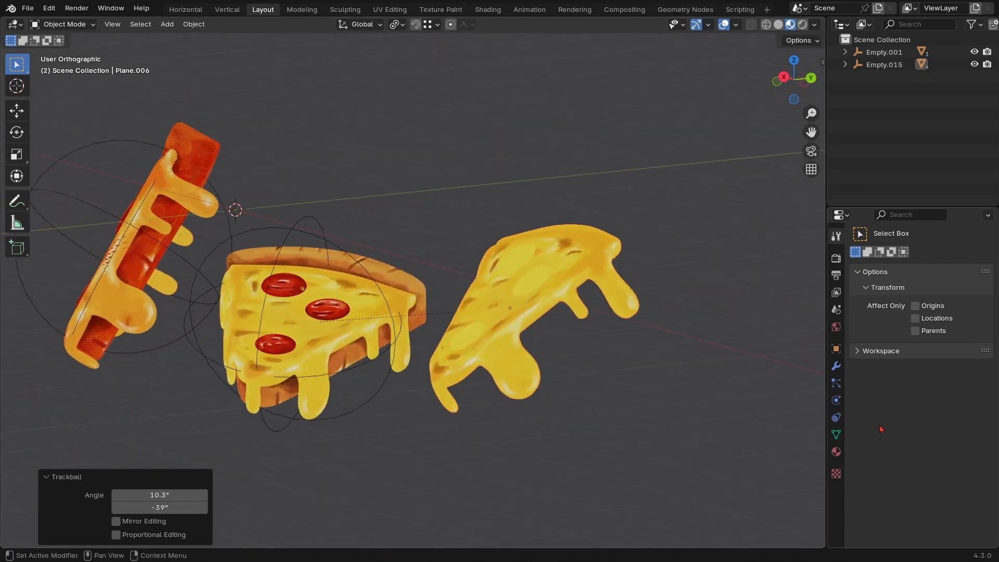
left_click(836, 452)
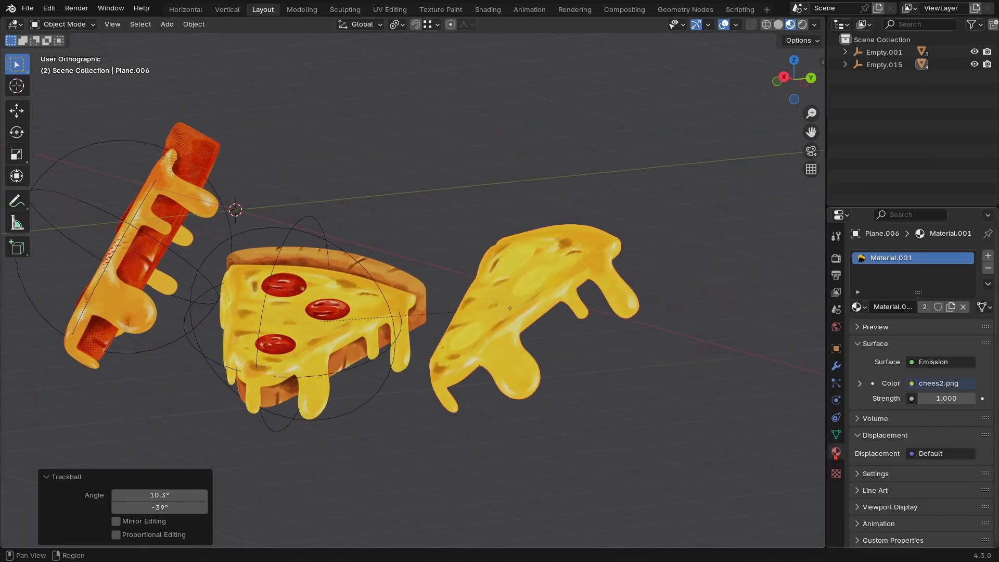
left_click(986, 271)
Step: Examine the duplicated cheese's mesh topology and marked seams in Edit Mode, and return to Object Mode
middle_click_drag(553, 330, 554, 290, "ctrl")
key("Tab")
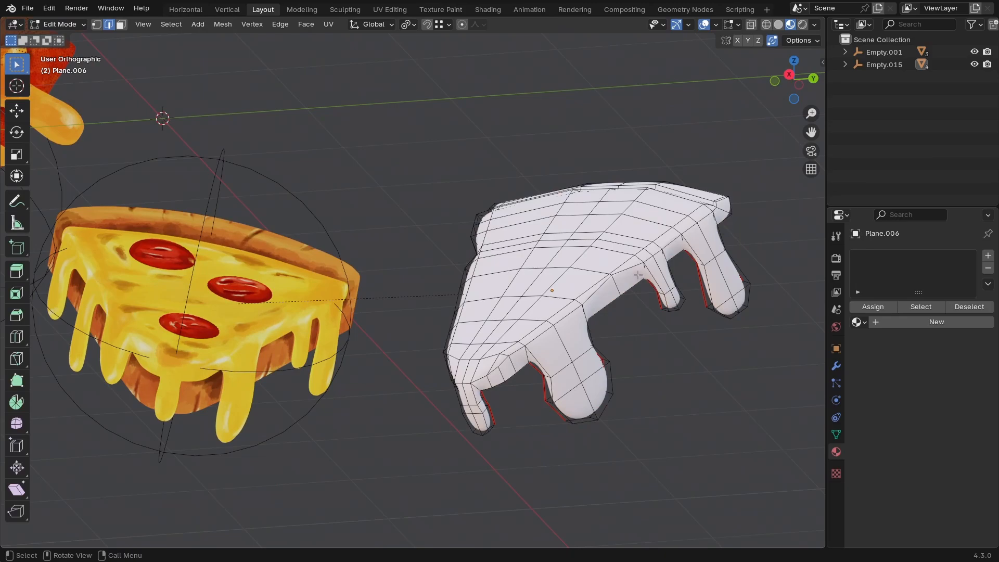
middle_click_drag(630, 269, 405, 346)
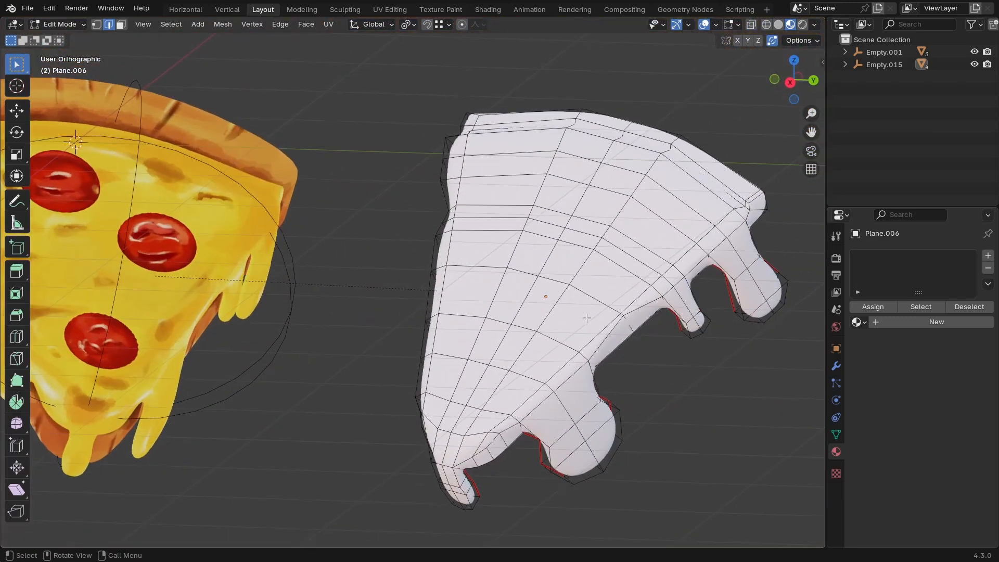
key("Tab")
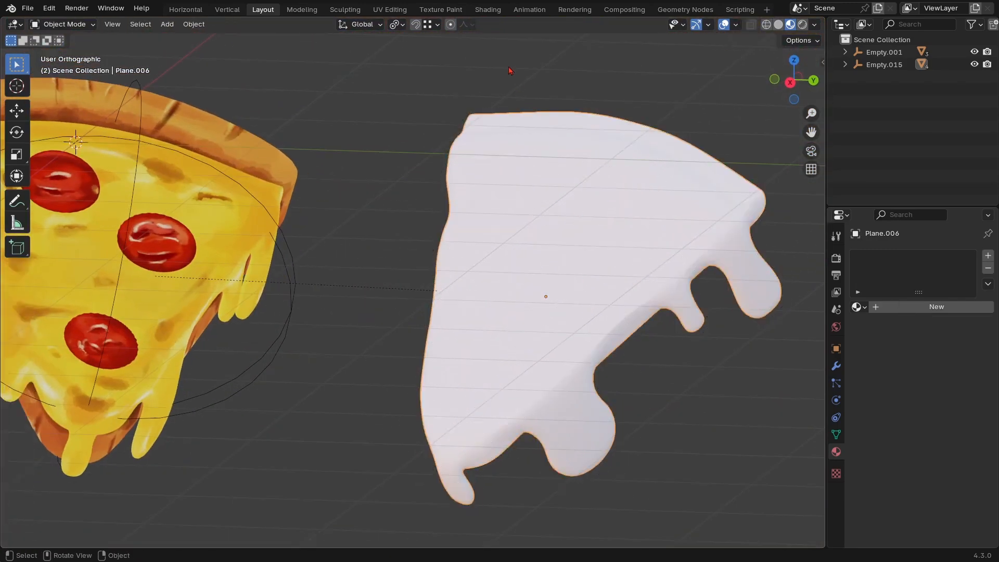
Step: Inspect the duplicated cheese's unwrapped UV layout in the UV Editing workspace, and return to the Layout workspace
left_click(390, 10)
scroll(660, 280, "up", 3)
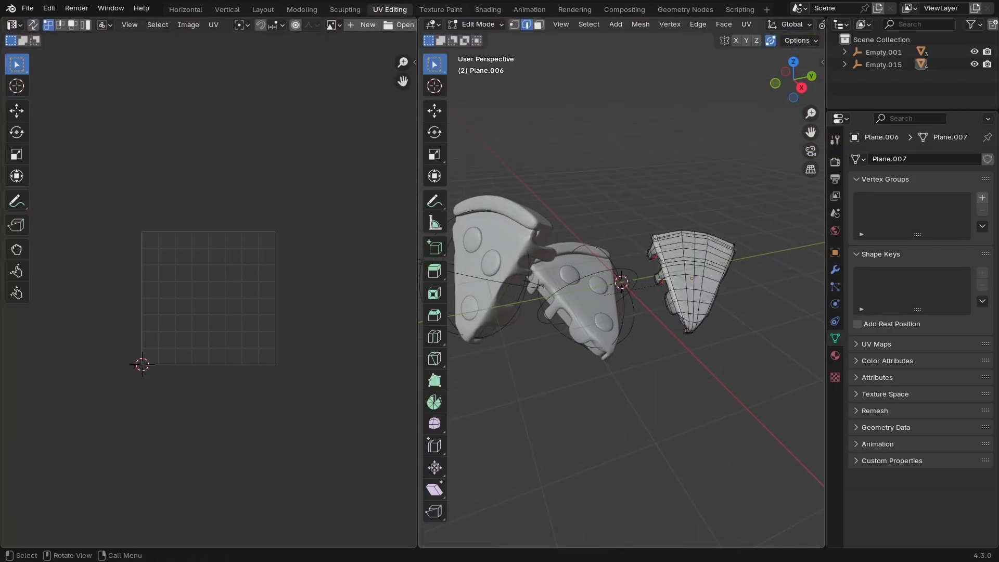
key("Tab")
key("Tab")
scroll(213, 262, "up", 4)
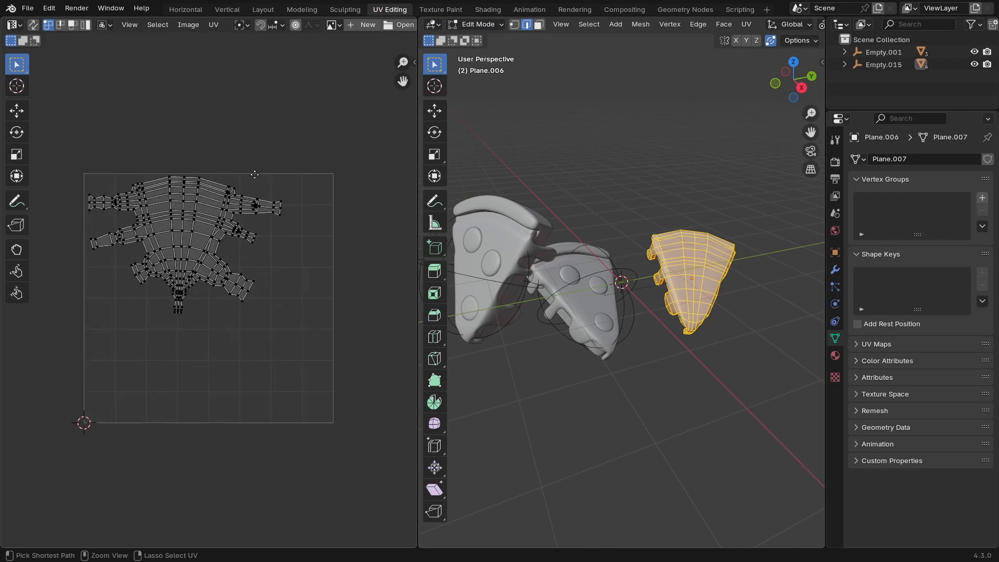
scroll(213, 262, "up", 2)
scroll(285, 332, "down", 4)
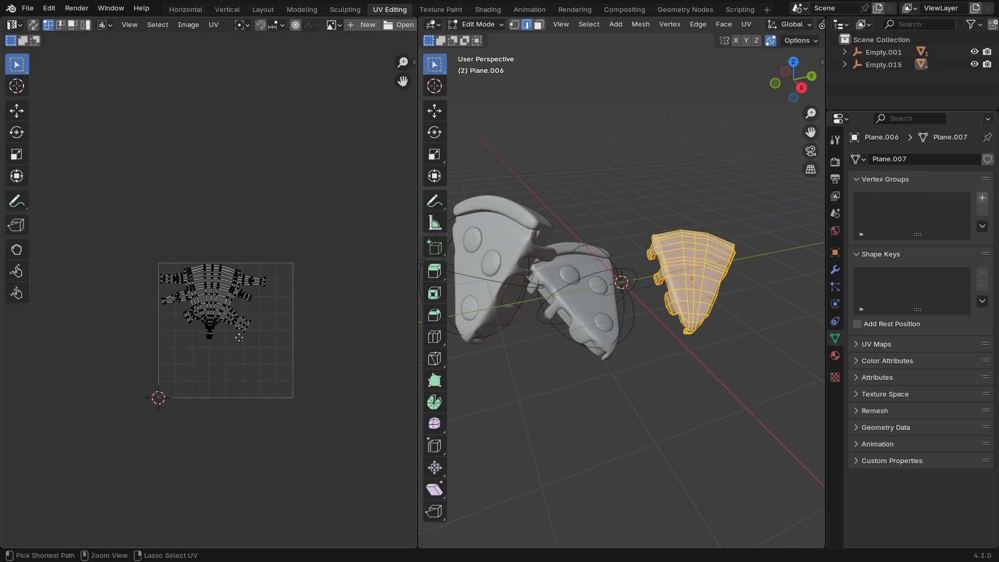
key("Tab")
middle_click_drag(693, 282, 683, 268)
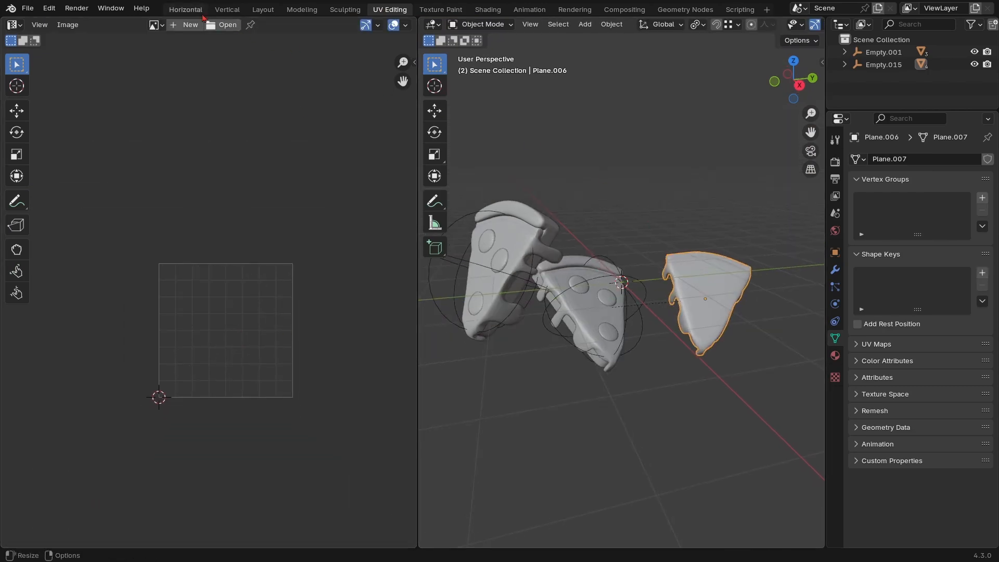
left_click(263, 10)
Step: Switch the duplicated cheese to Texture Paint mode and display the Ucupaint settings in the viewport sidebar
middle_click_drag(544, 294, 536, 321)
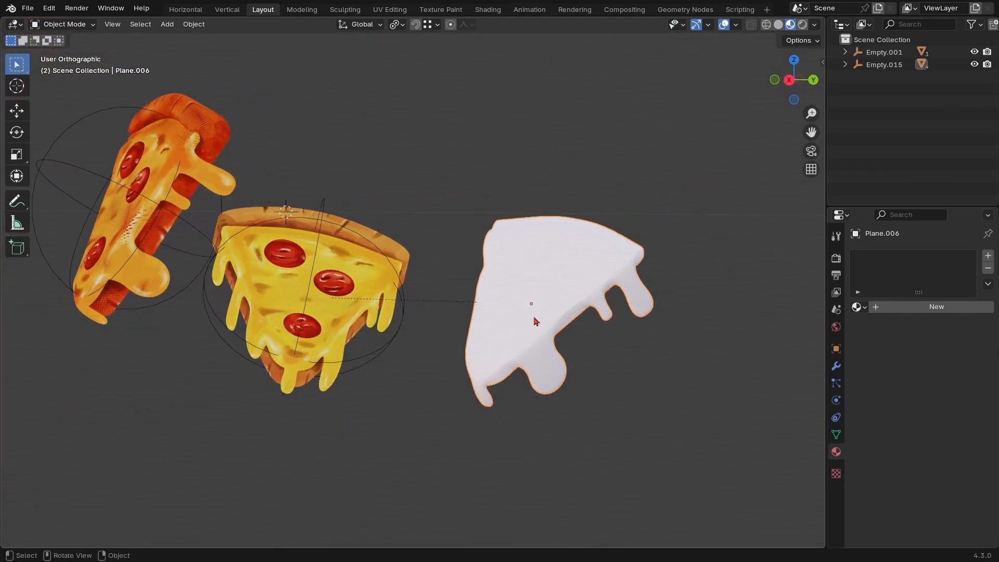
scroll(546, 291, "up", 3)
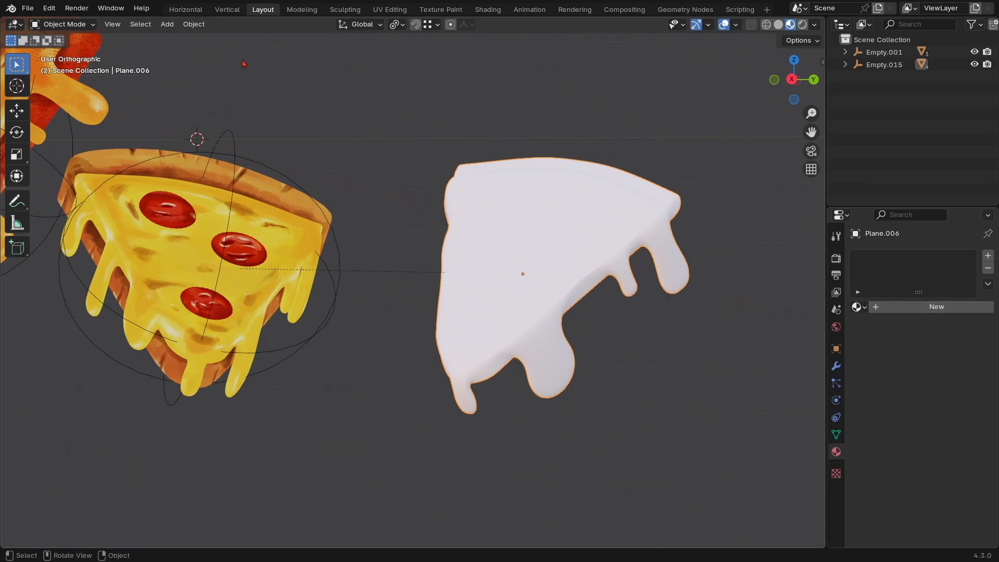
left_click(73, 24)
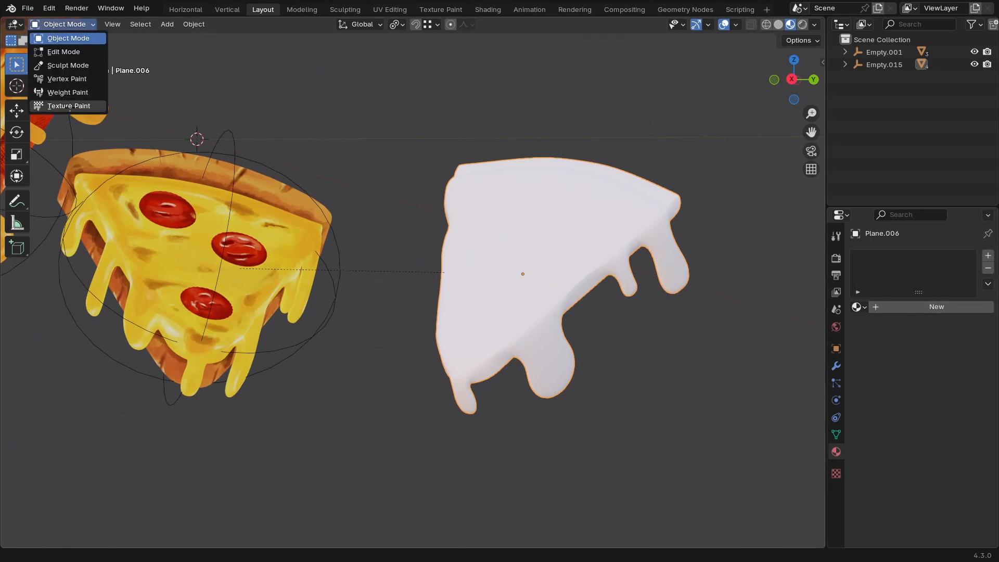
left_click(70, 106)
middle_click_drag(613, 328, 624, 290)
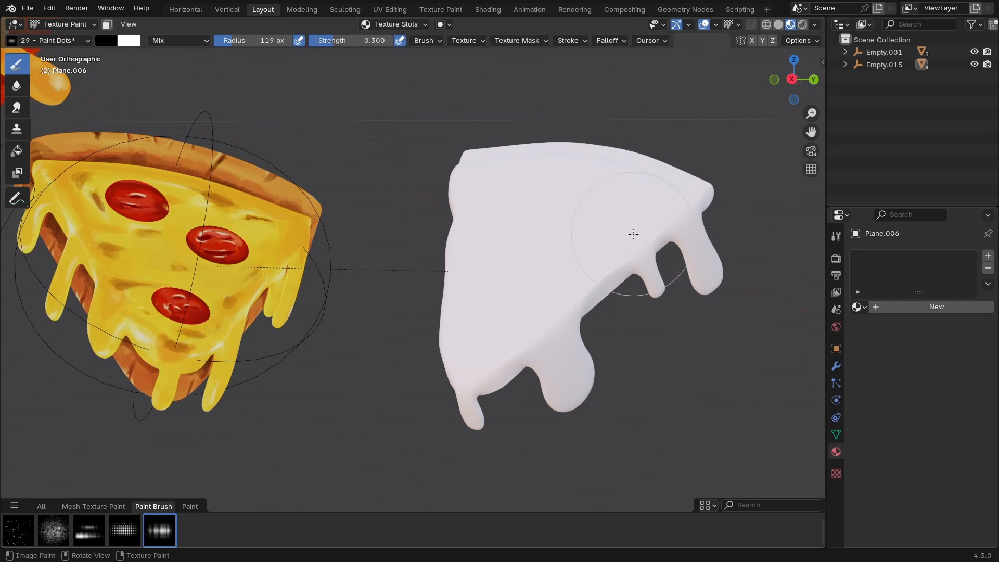
key("n")
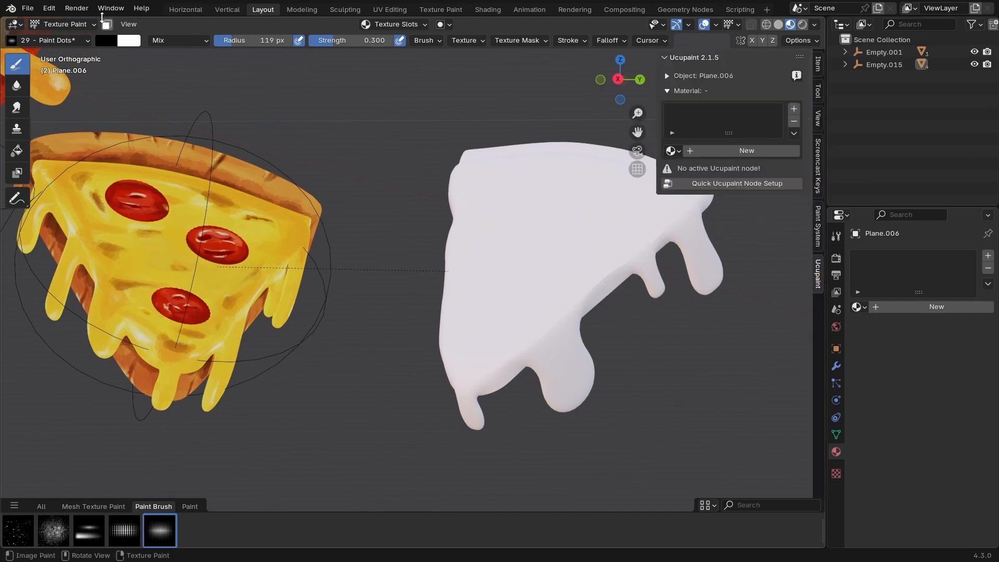
Step: Return the duplicated cheese to Object Mode and open the Add-ons section of the preferences
left_click(52, 25)
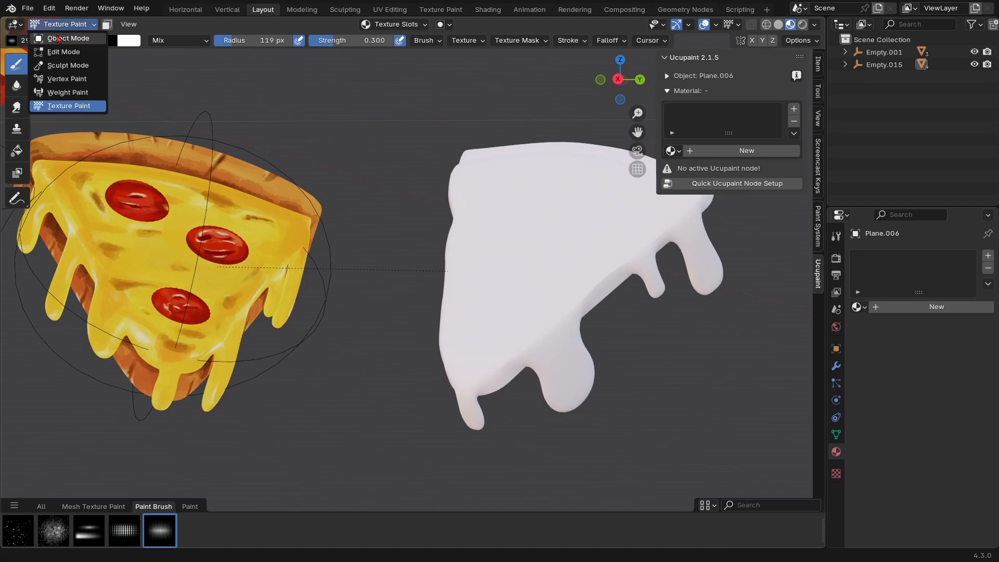
left_click(60, 36)
left_click(89, 9)
mouse_move(49, 8)
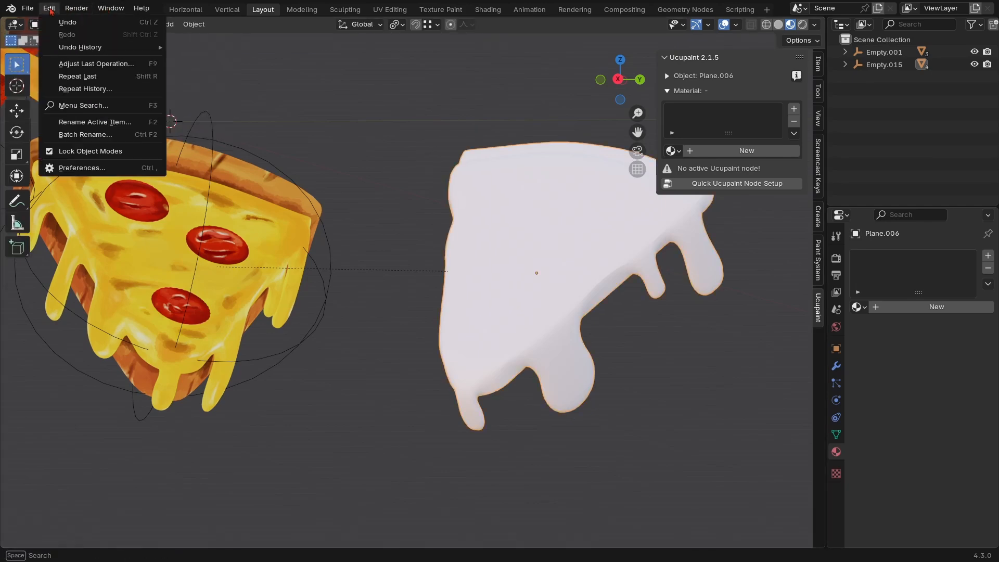
left_click(82, 168)
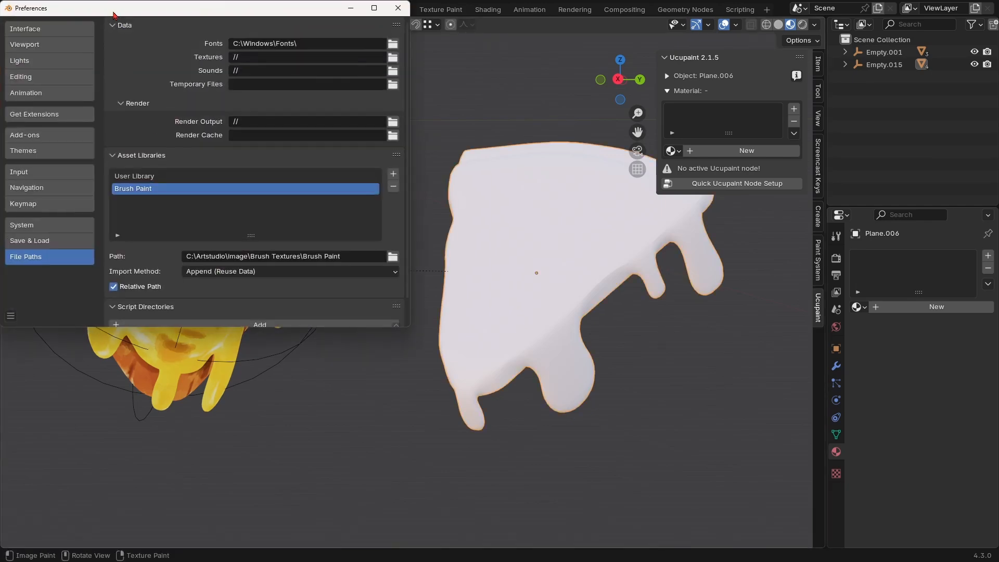
left_click(268, 205)
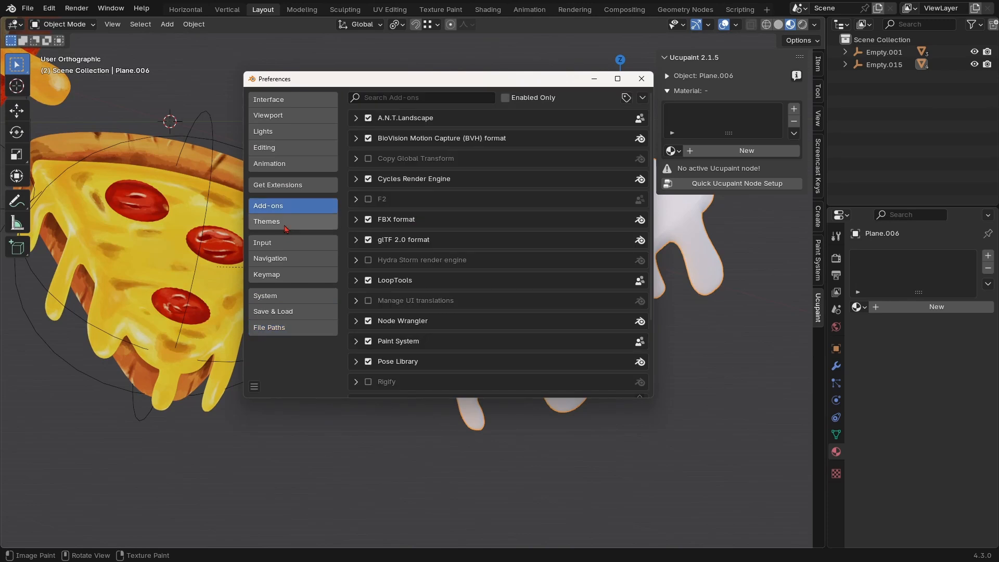
Step: Search the add-ons for "ucu", clear the search, view the Get Extensions list and close the preferences
left_click(463, 94)
type("u")
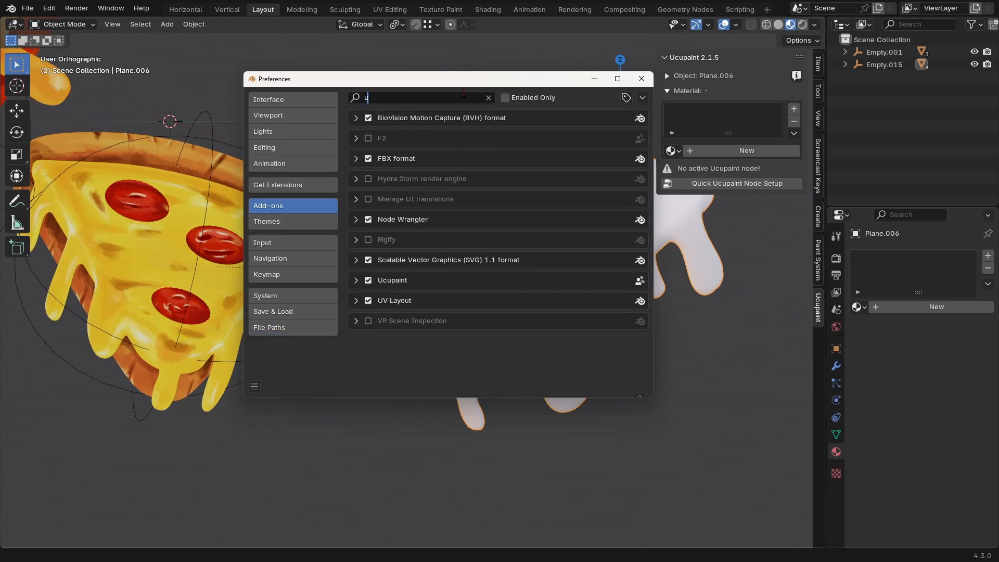
type("cu")
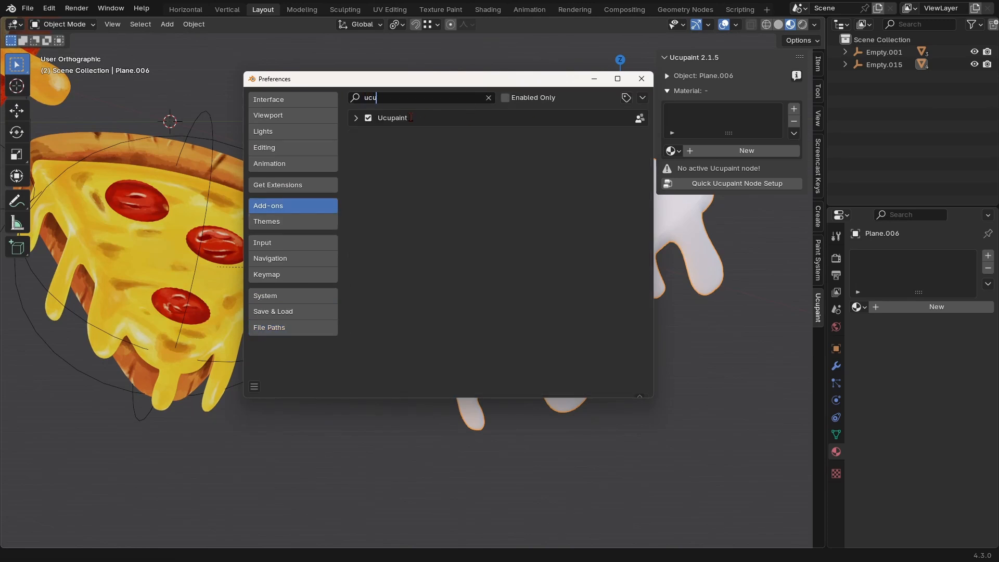
left_click(489, 97)
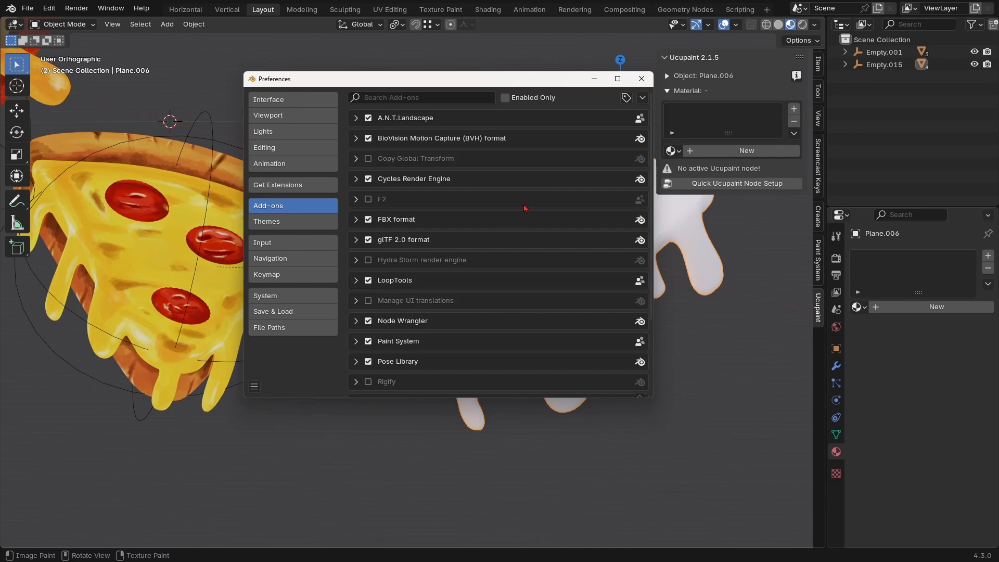
left_click(299, 185)
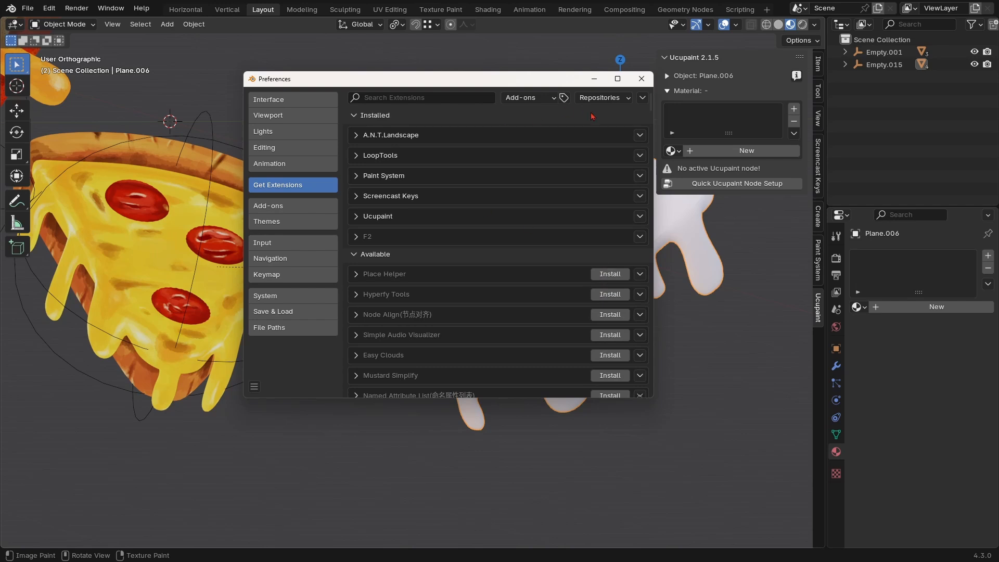
left_click(642, 80)
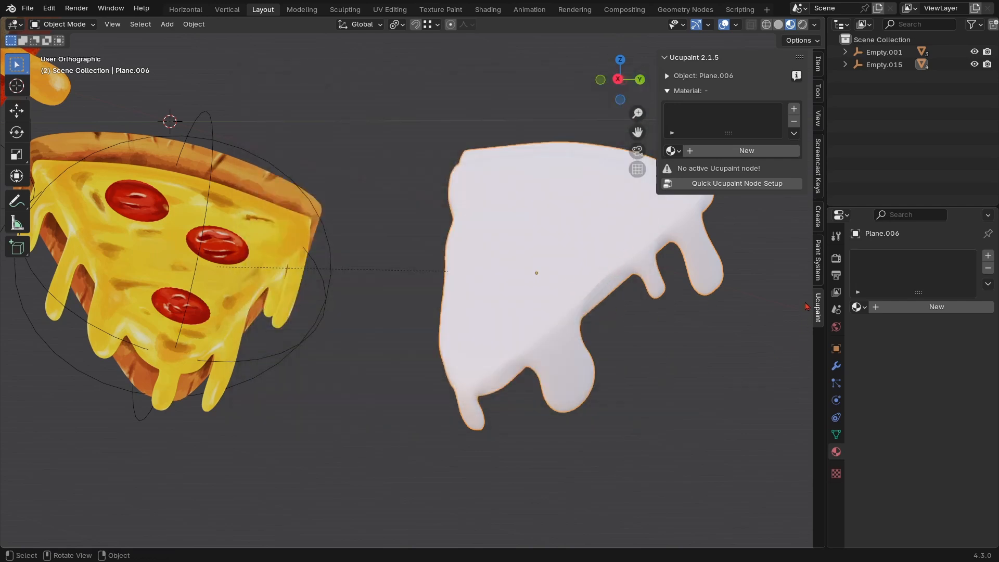
Step: Reselect the duplicated white cheese and switch it to Texture Paint mode
left_click(718, 342)
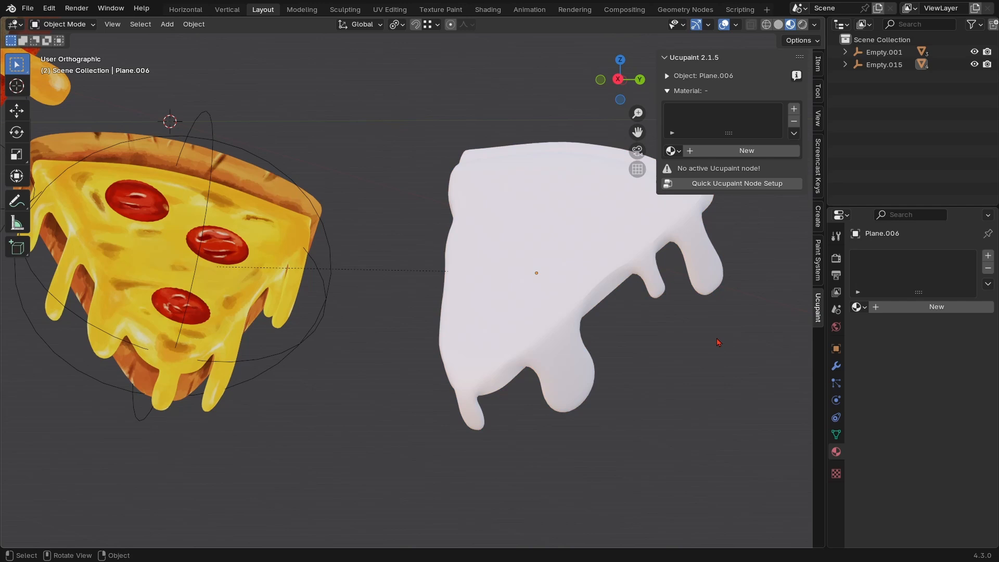
left_click(599, 264)
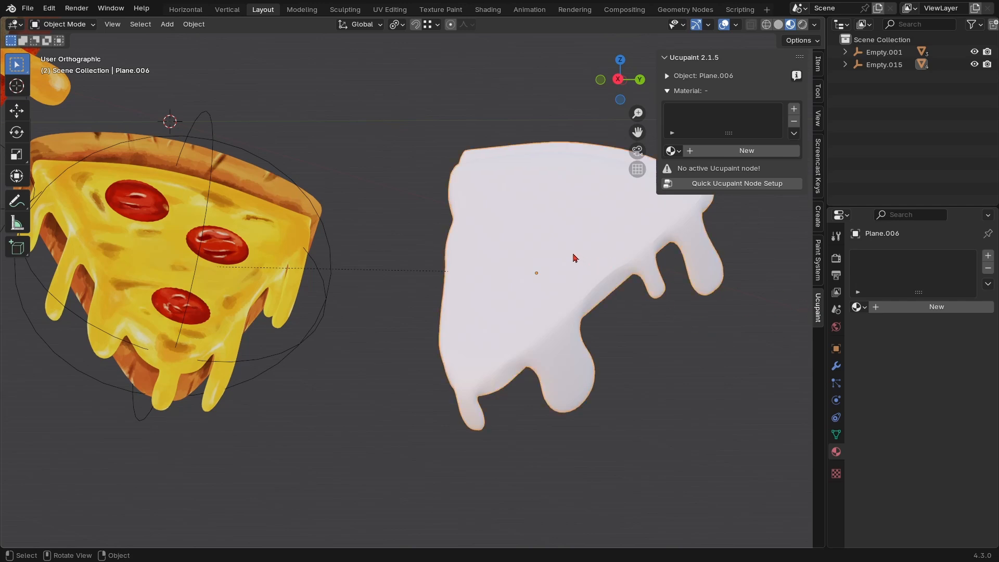
left_click(62, 25)
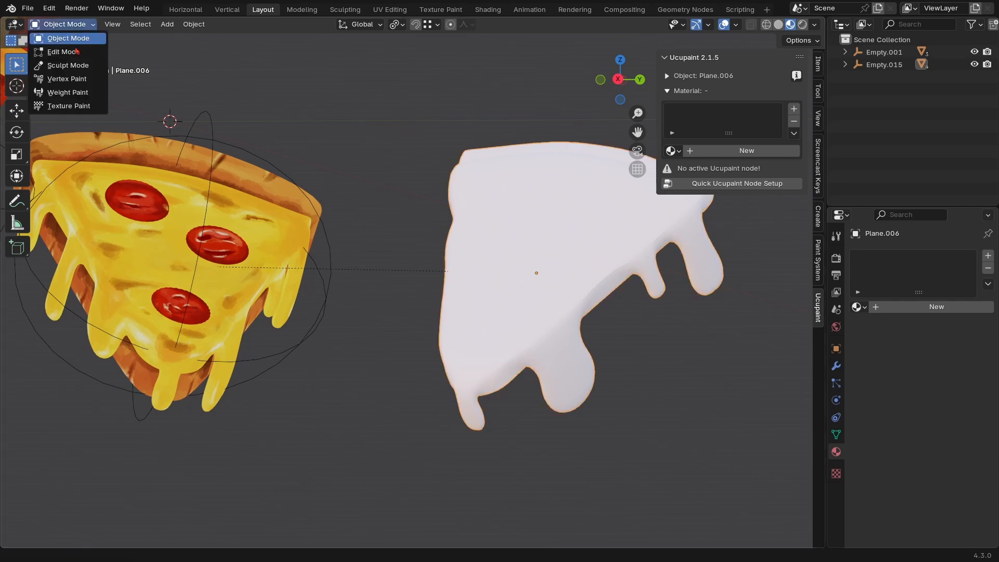
left_click(77, 111)
Step: Activate the "28 - Paint Dots" brush from the Paint Brush catalog and open its asset options
mouse_move(560, 273)
middle_mouse_down("ctrl")
mouse_move(417, 274)
mouse_move(473, 279)
mouse_move(454, 288)
middle_mouse_up("ctrl")
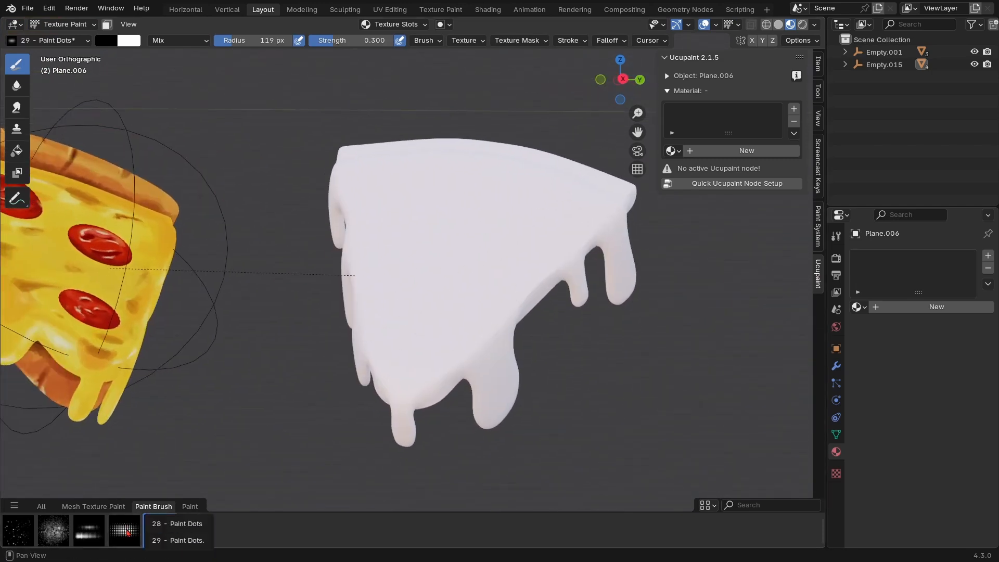
left_click(177, 524)
mouse_move(510, 292)
middle_mouse_down()
mouse_move(457, 292)
mouse_move(438, 348)
middle_mouse_up()
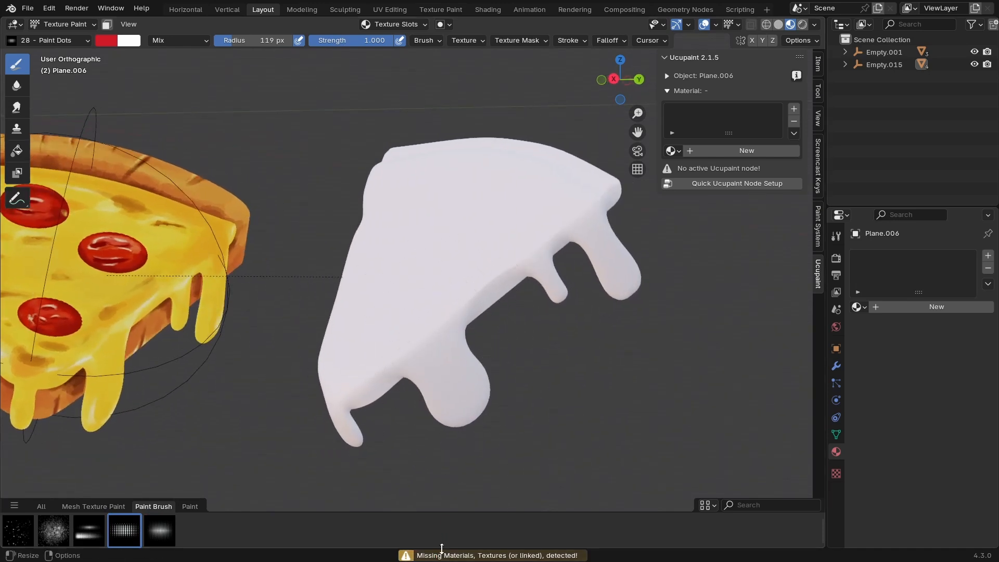
middle_click_drag(506, 382, 452, 290)
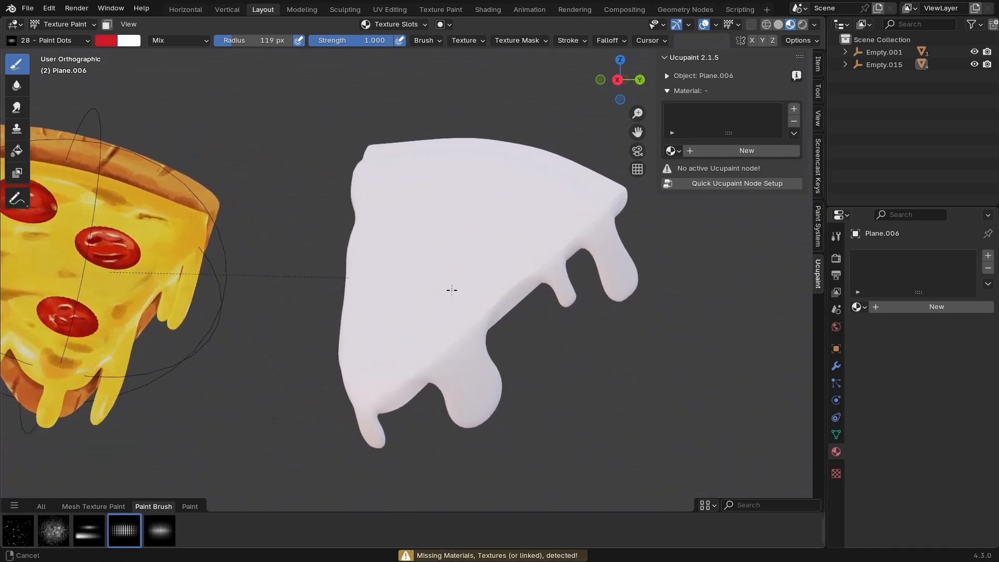
mouse_move(461, 379)
middle_mouse_down()
mouse_move(435, 391)
mouse_move(477, 377)
mouse_move(463, 380)
middle_mouse_up()
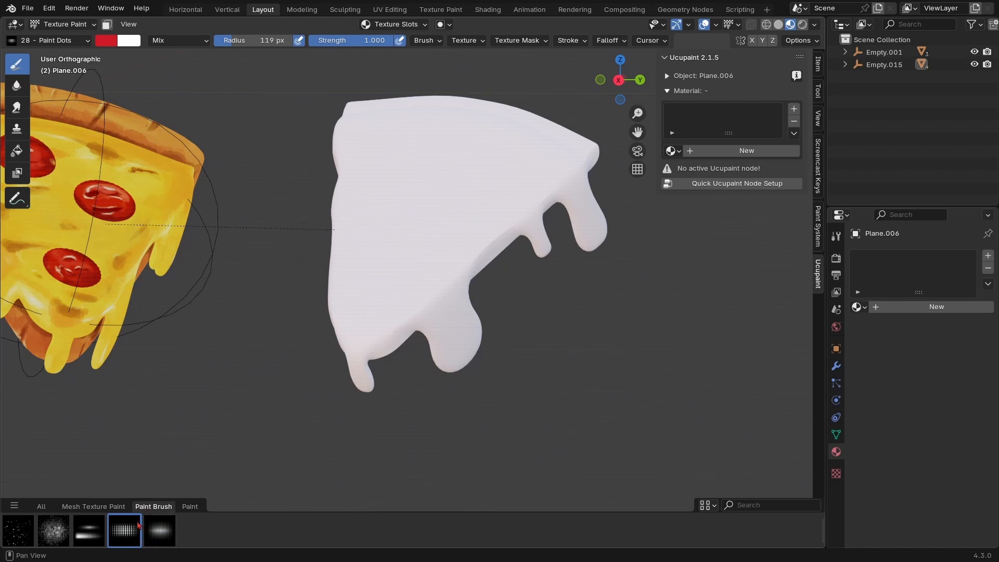
right_click(123, 534)
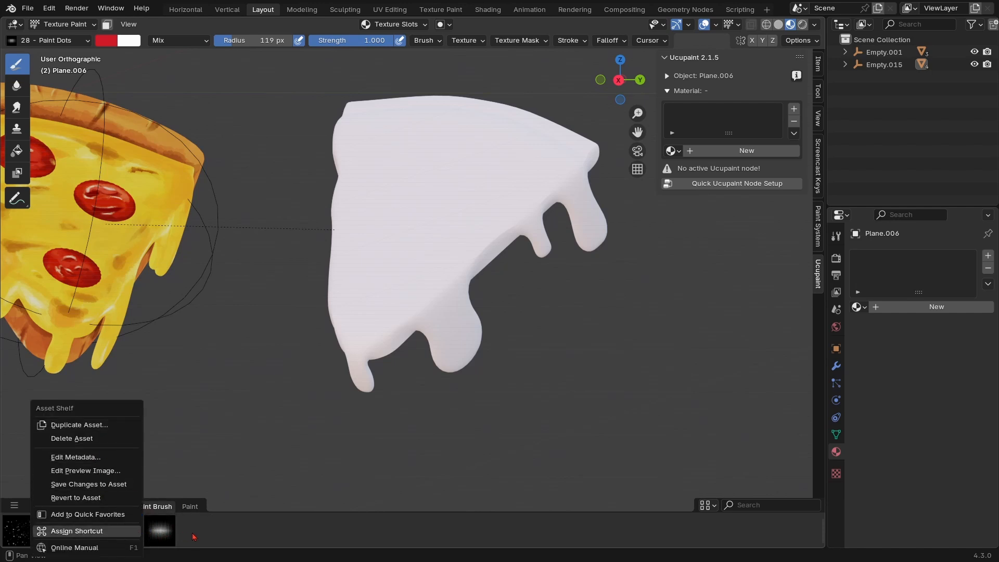
Step: Activate the Paint Soft brush from the full brush list and return to the Paint Brush catalog
left_click(41, 506)
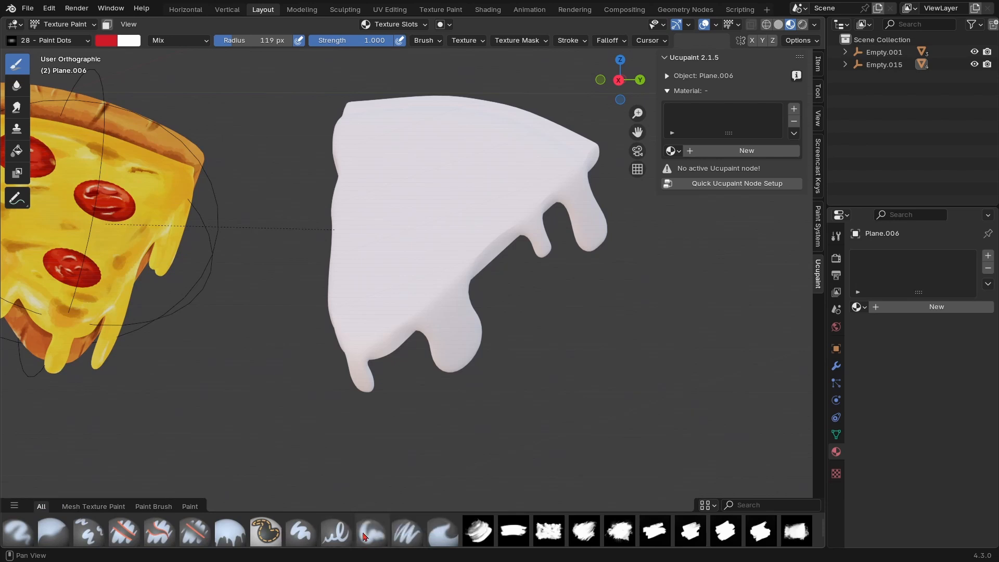
right_click(371, 536)
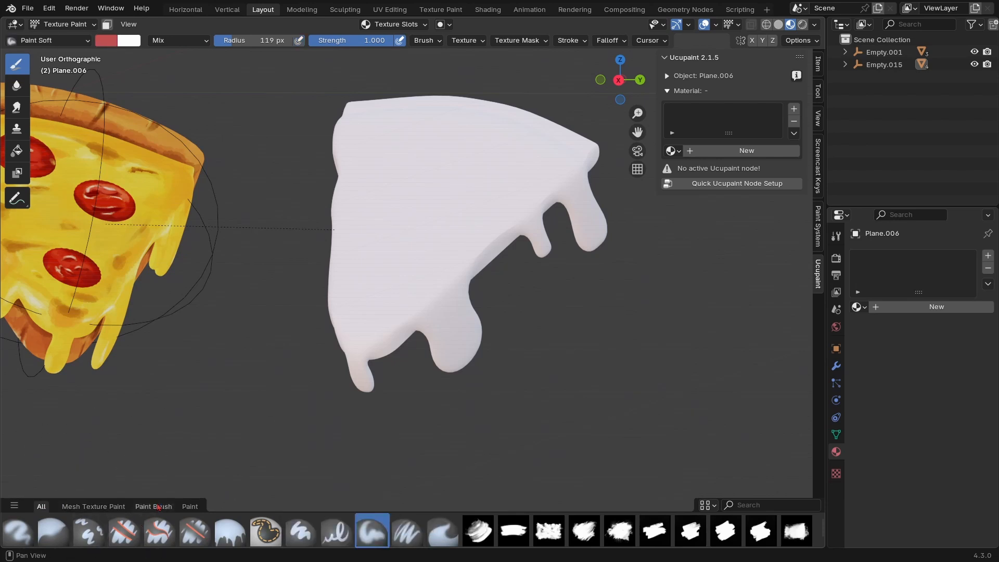
left_click(154, 507)
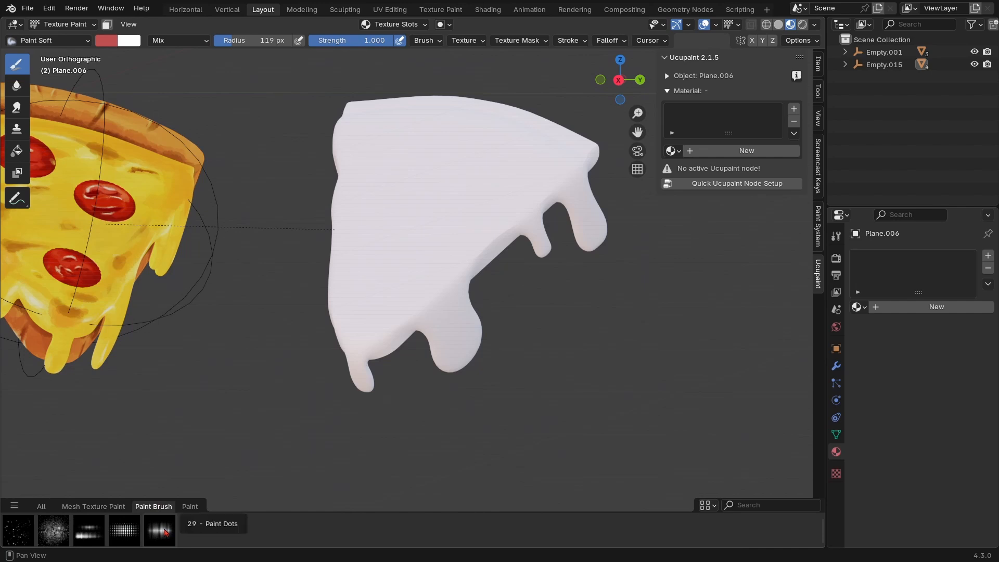
Step: Start duplicating the "29 - Paint Dots" brush asset, naming it "00 - Brush Dots" and keeping Brush Paint as its library
right_click(163, 532)
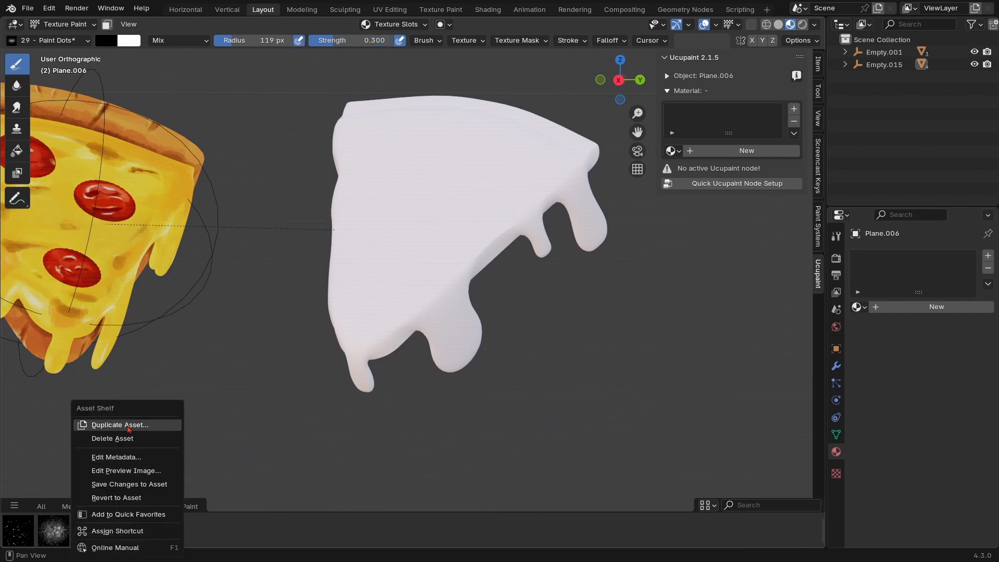
left_click(119, 425)
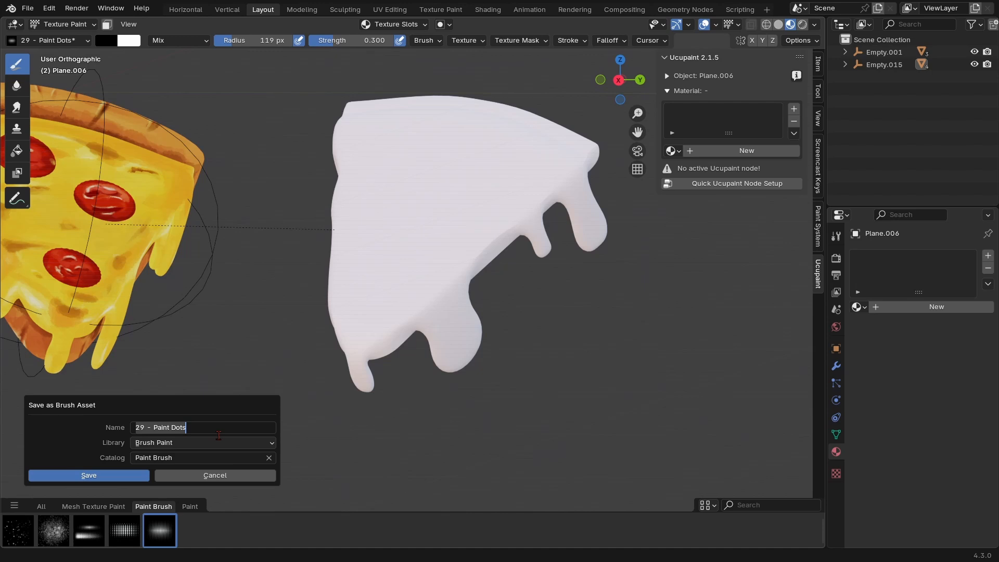
type("00 -")
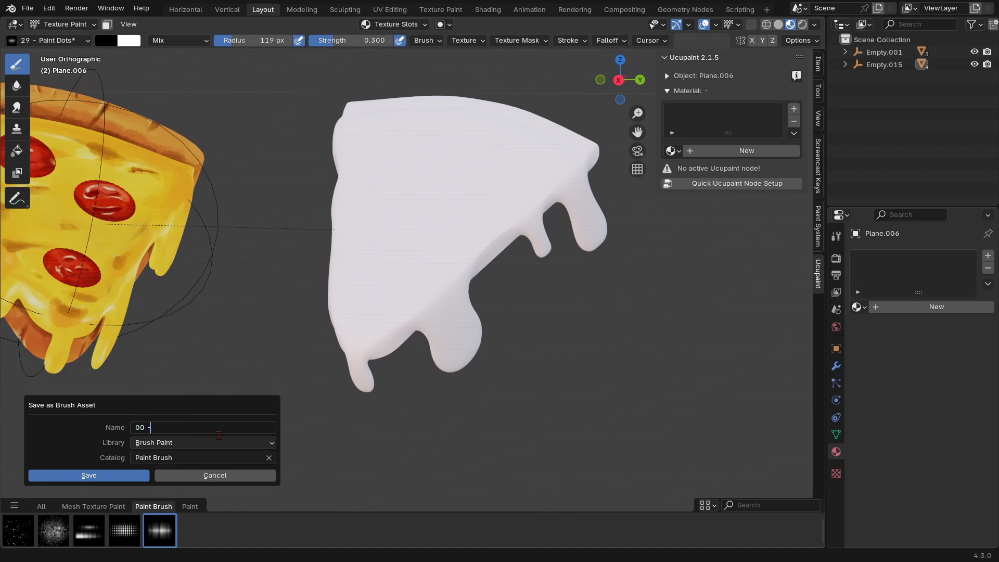
type(" Brush Dots")
left_click(180, 443)
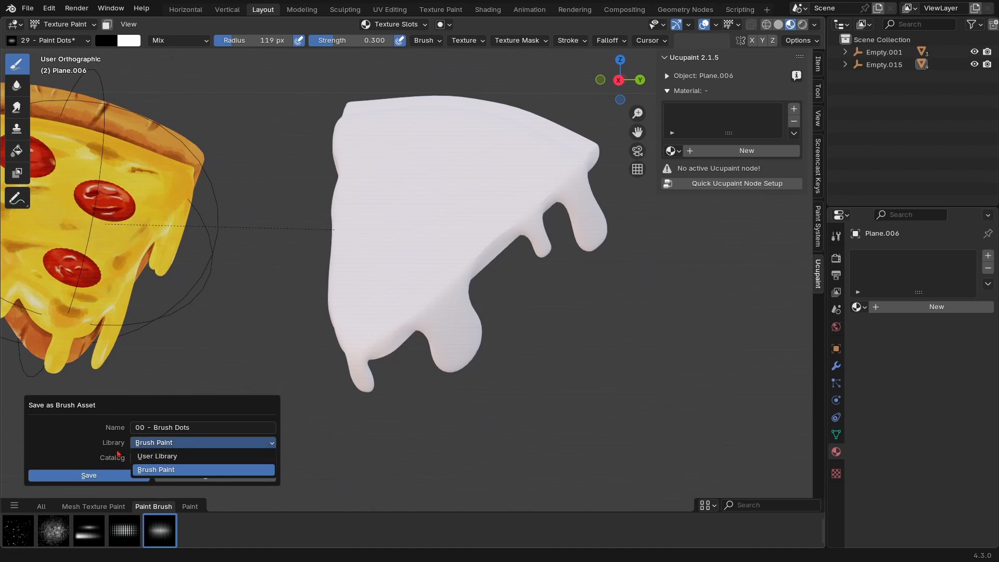
left_click(151, 442)
left_click(155, 469)
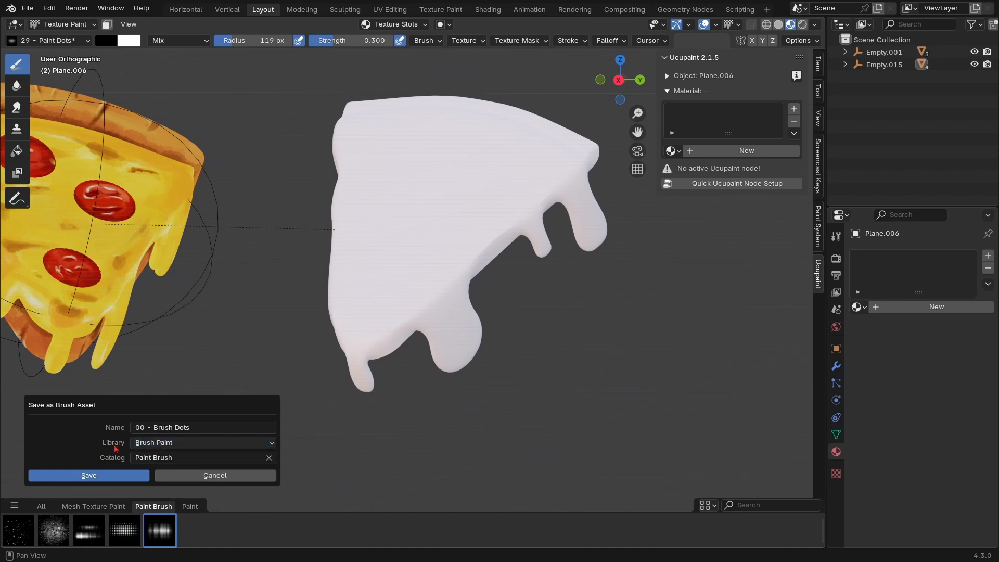
left_click(157, 446)
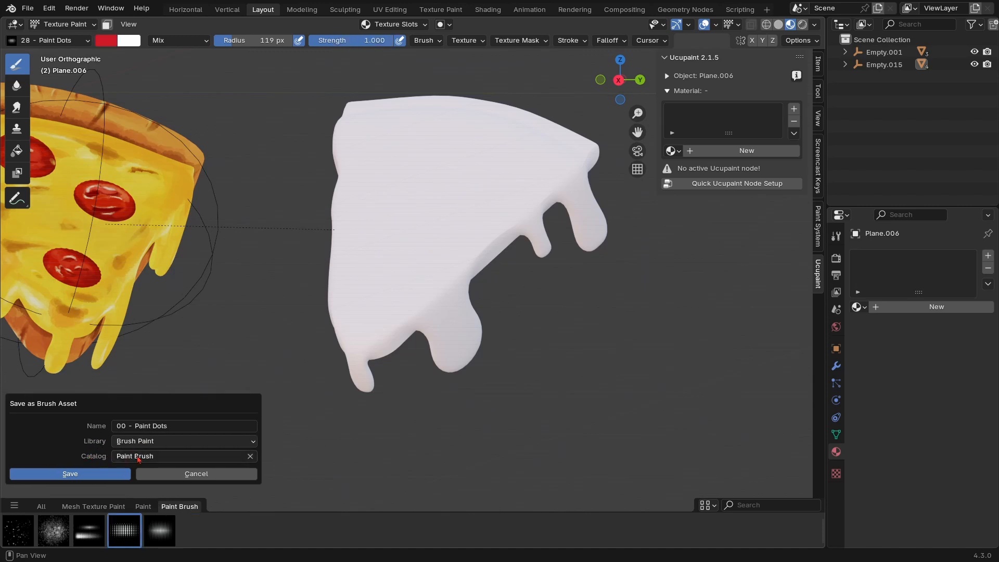
Step: Save the brush duplicate as "00 - Paint Dots" in the Brush Paint library under the Paint Brush catalog
left_click(138, 458)
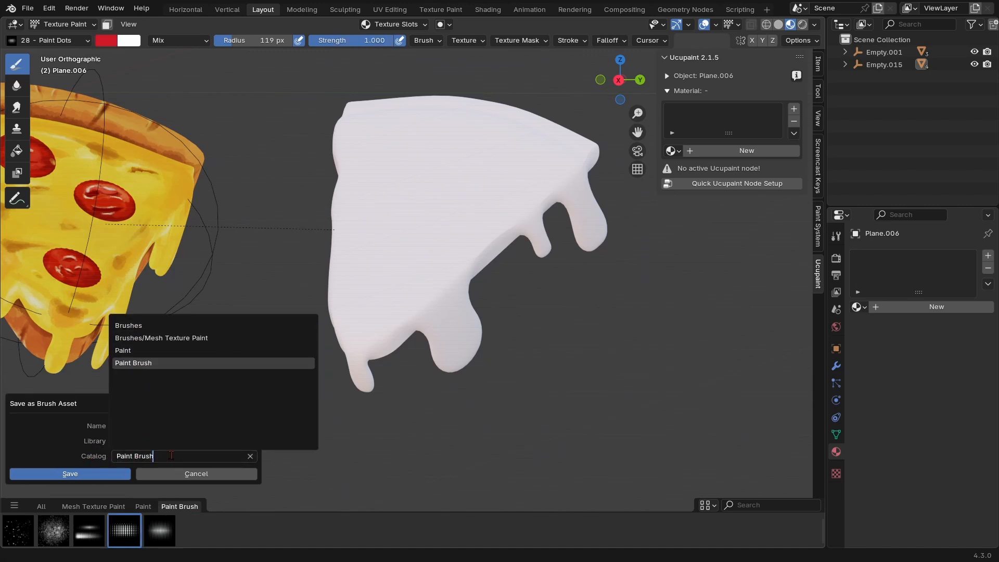
key("Return")
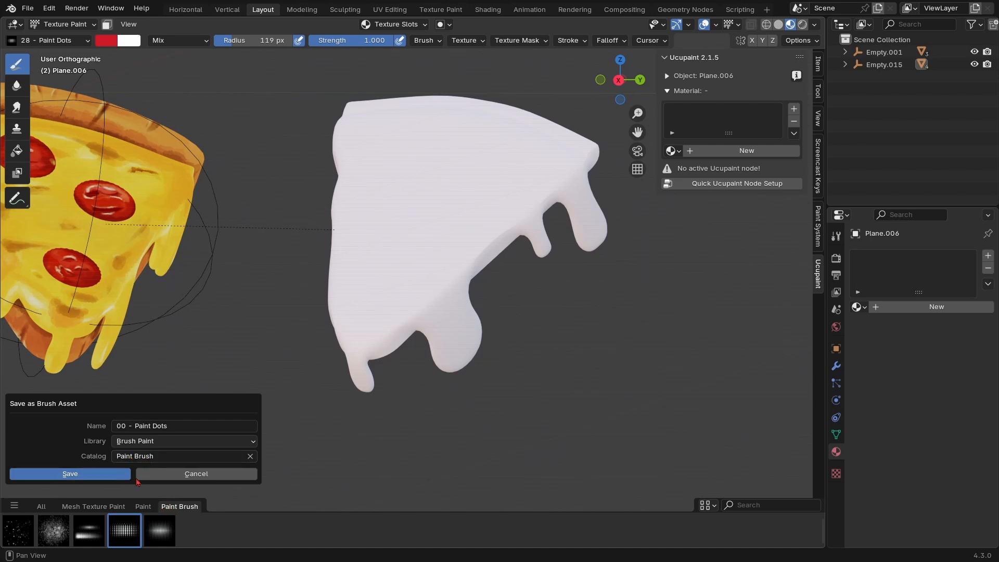
left_click(101, 475)
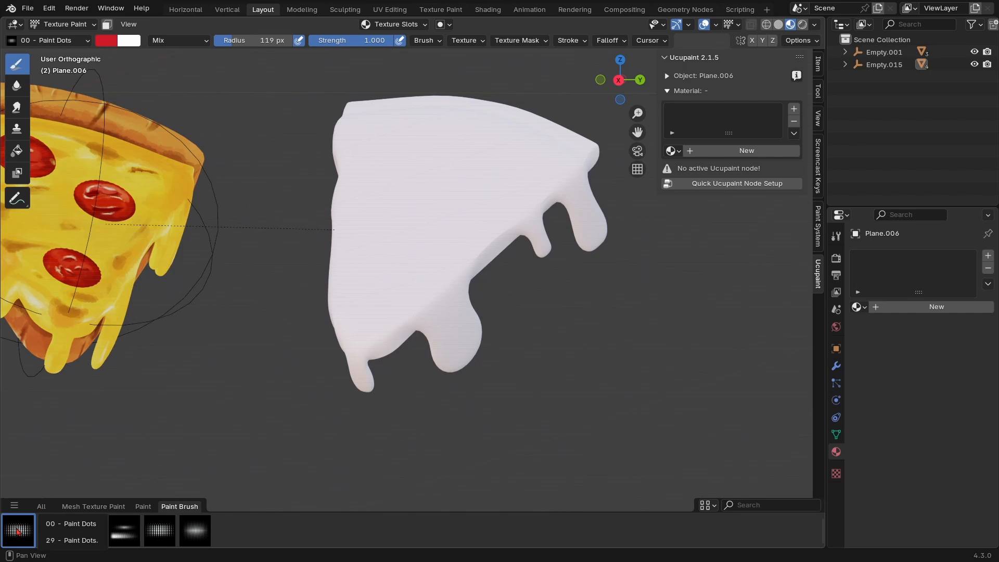
right_click(20, 532)
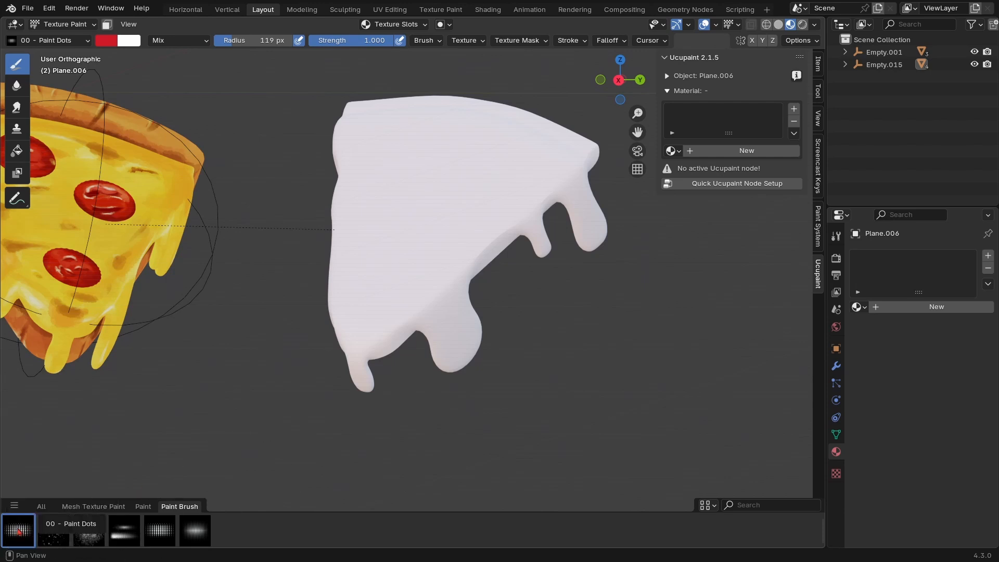
Step: Unlink the dotted texture from the new brush's texture mask and check its separate Texture settings
left_click(838, 238)
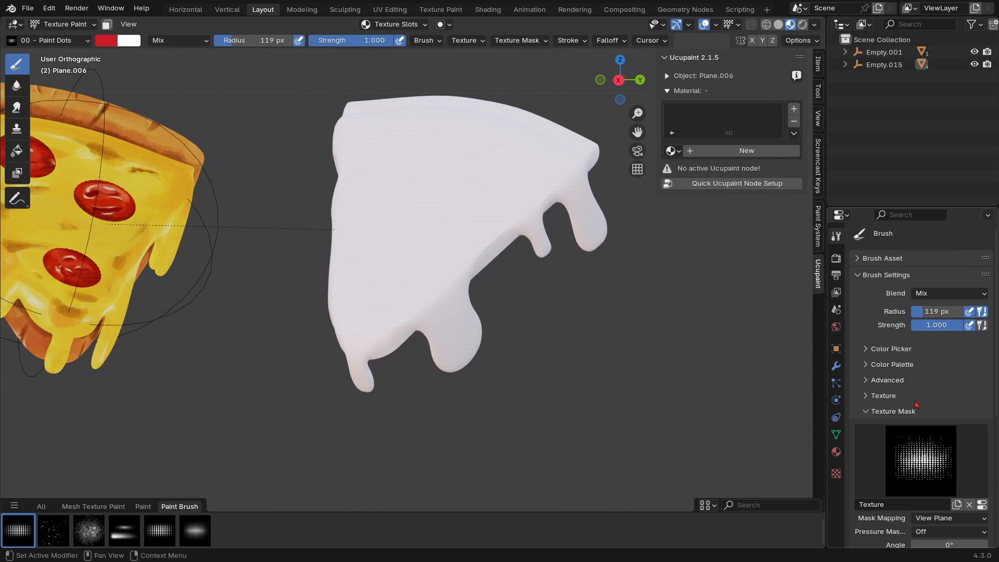
scroll(923, 325, "down", 3)
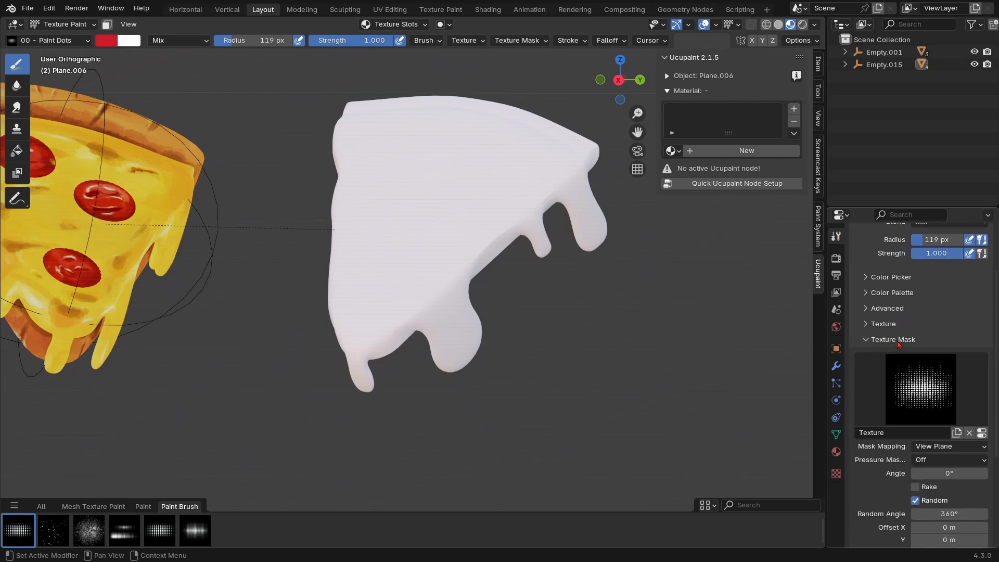
left_click(969, 433)
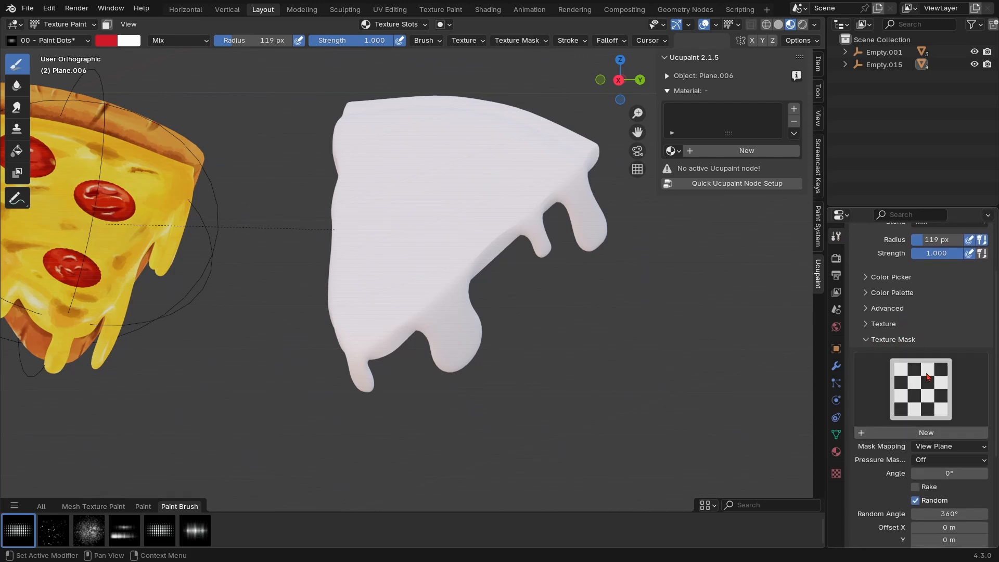
left_click(869, 326)
left_click(968, 417)
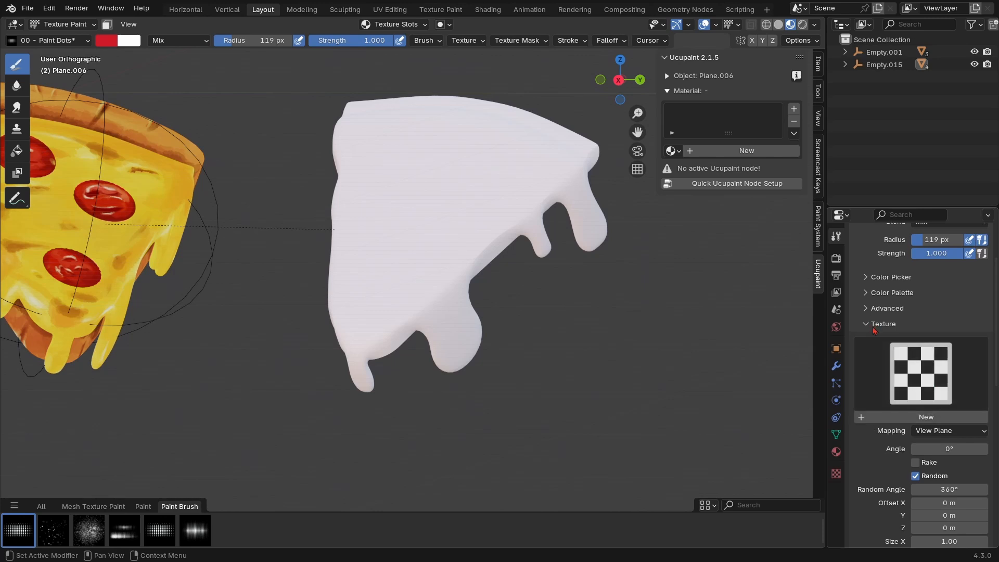
left_click(869, 324)
left_click(884, 340)
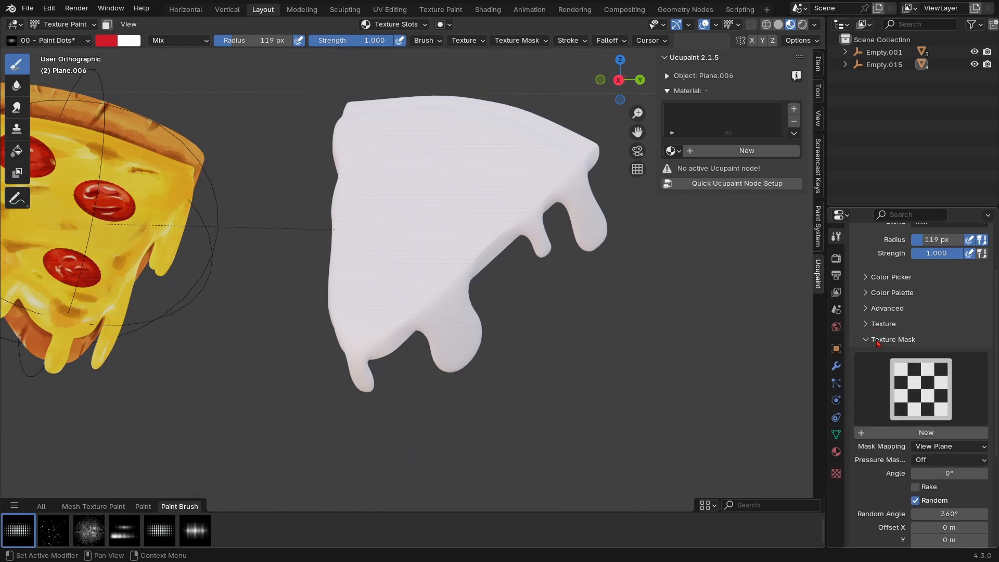
Step: Create a new texture for the brush's texture mask and name it "00 - Brush Dots"
left_click(923, 432)
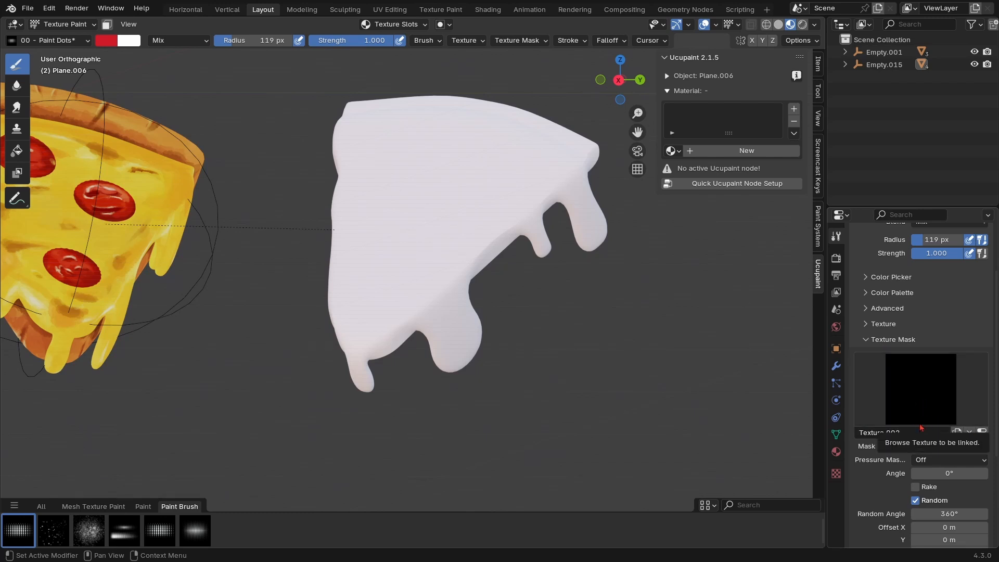
left_click(916, 434)
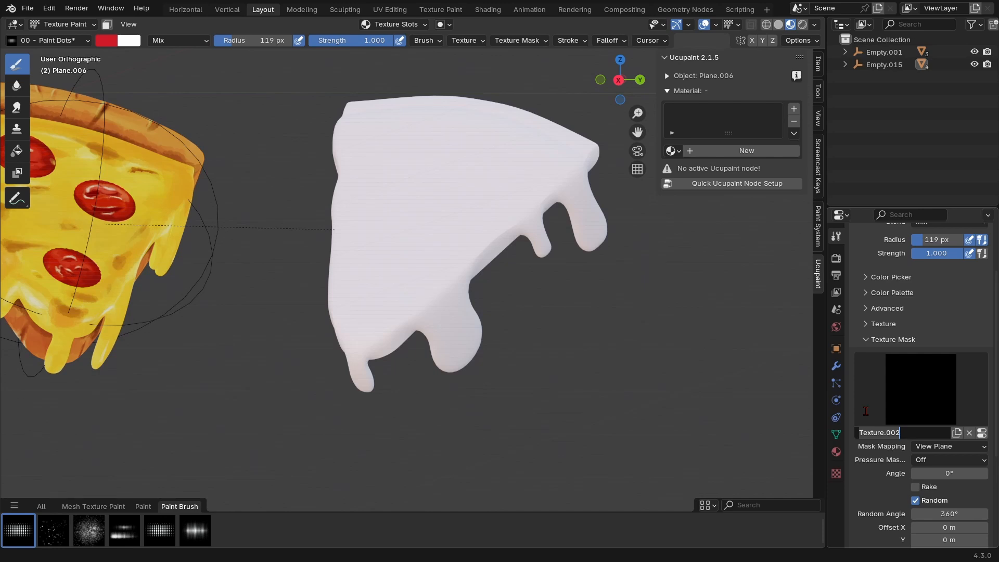
key("ctrl+a")
type("00 - Brush Dots")
key("Return")
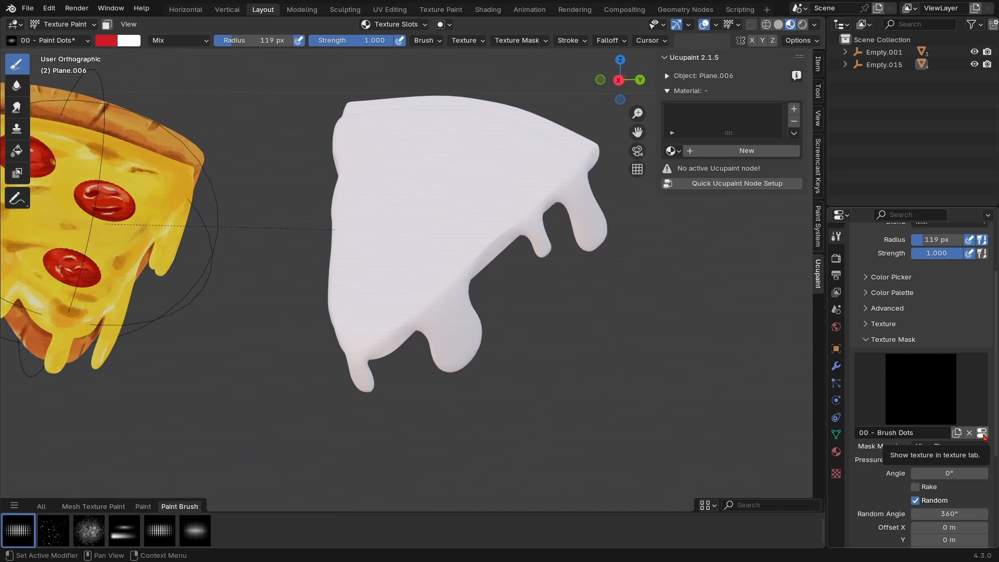
Step: Show the image settings of the "00 - Brush Dots" mask texture and start loading an image file
left_click(982, 433)
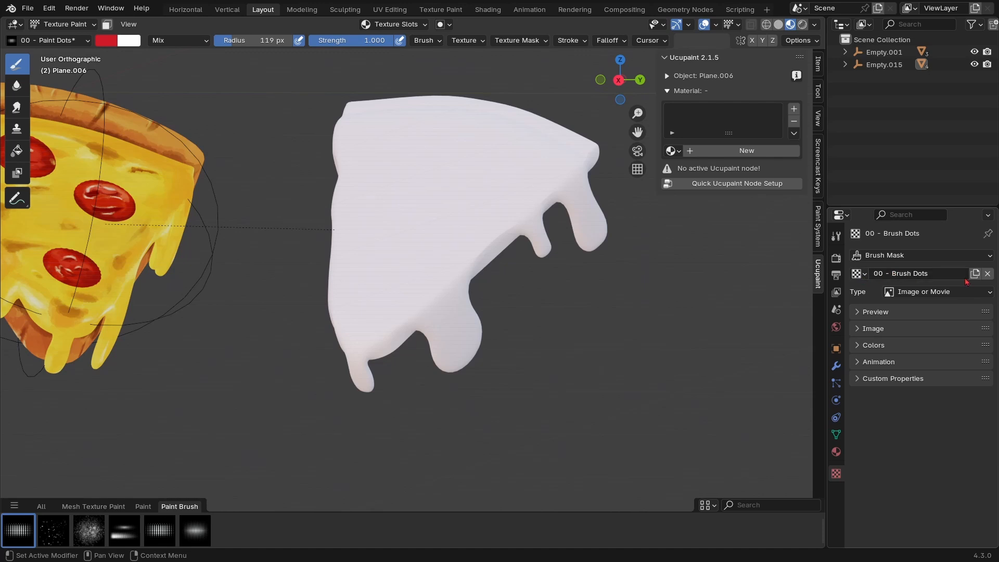
left_click(857, 311)
left_click(858, 312)
left_click(857, 328)
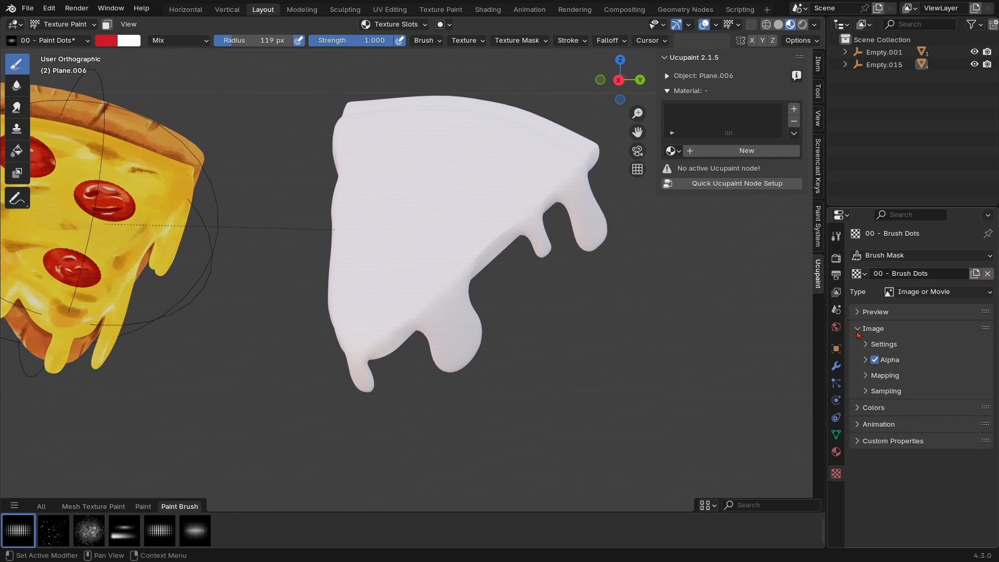
left_click(866, 344)
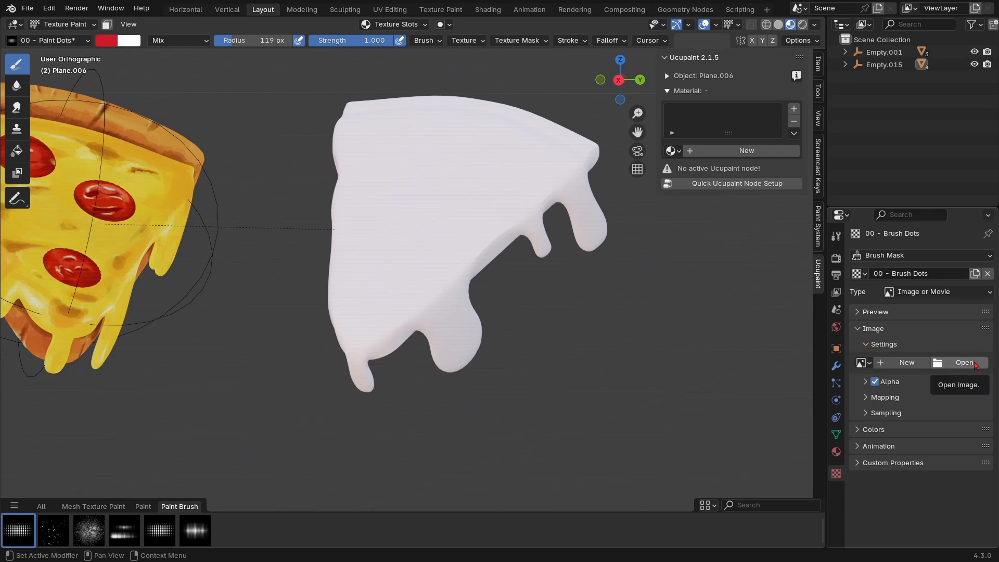
left_click(974, 363)
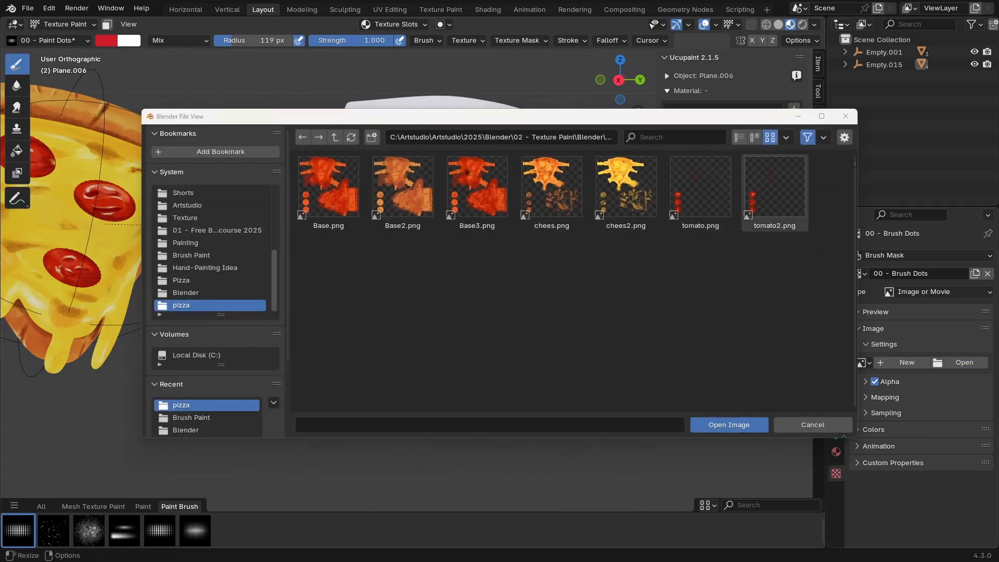
Step: Look through the brush images folder and set the image browser to C:\Artstudio\image\Brush Textures\Brush Paint
mouse_move(998, 63)
left_mouse_down()
mouse_move(408, 92)
mouse_move(440, 35)
left_mouse_up()
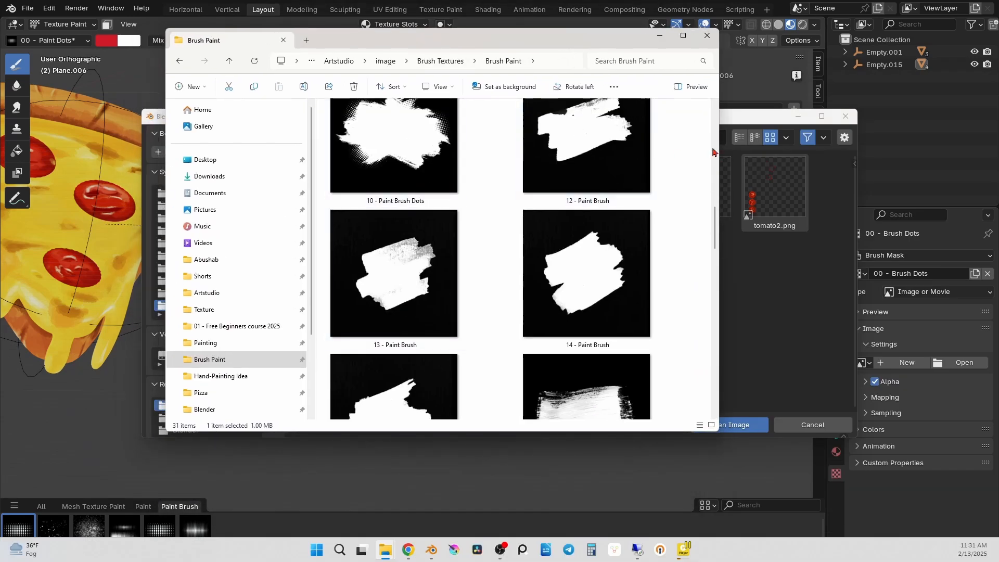
left_click_drag(714, 225, 727, 99)
left_click(659, 36)
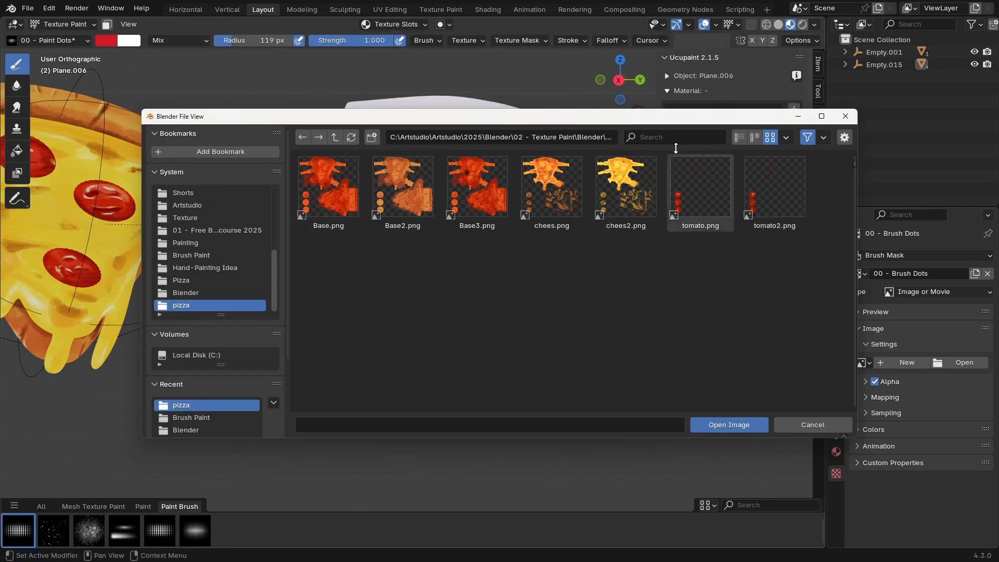
left_click(595, 136)
type("C:\\Artstudio\\image\\Brush Textures\\Brush Paint")
key("Return")
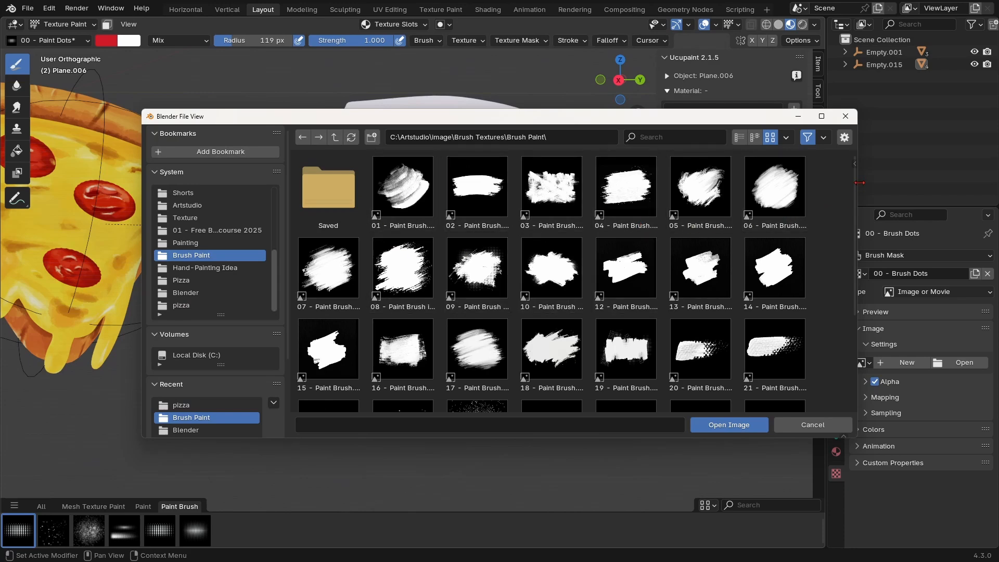
Step: Load "25 - Paint Dots curve.png" as the mask texture's image and show its preview
scroll(847, 242, "down", 3)
scroll(846, 245, "down", 3)
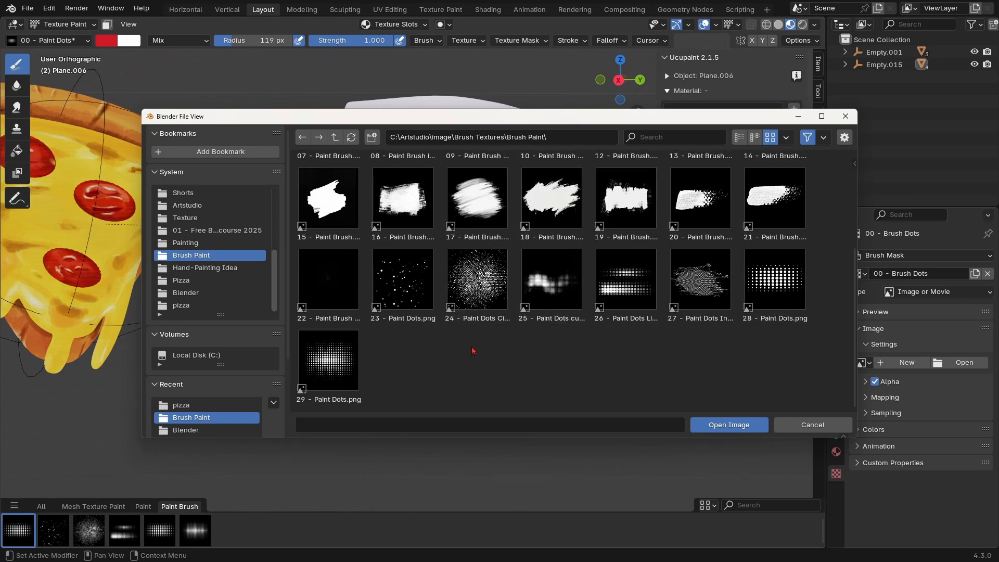
left_click(550, 287)
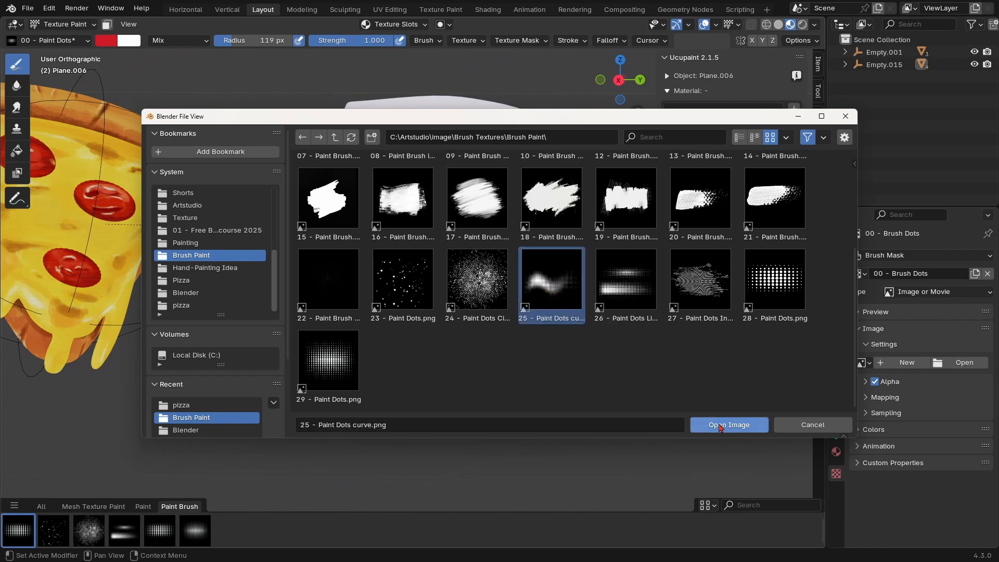
left_click(719, 426)
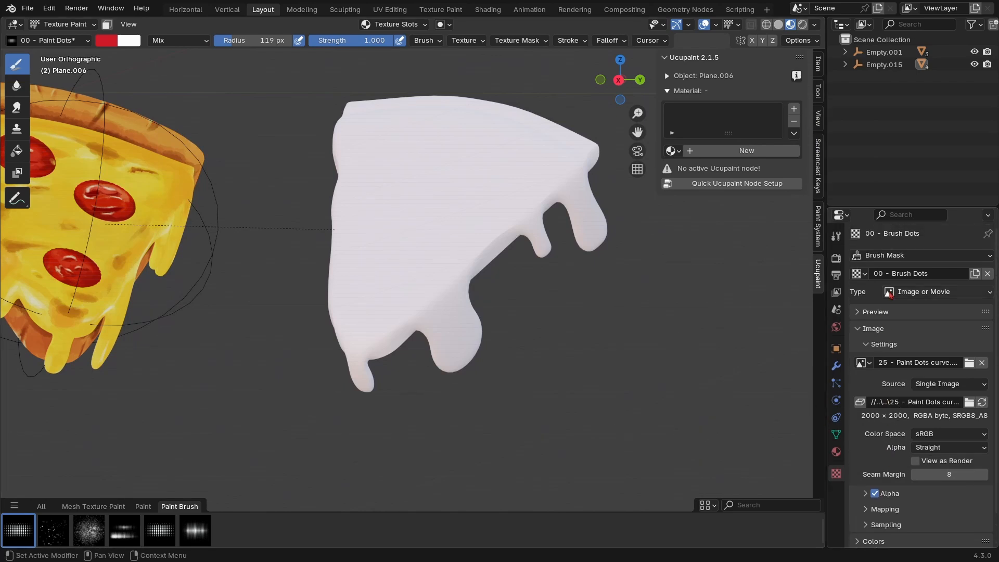
left_click(861, 312)
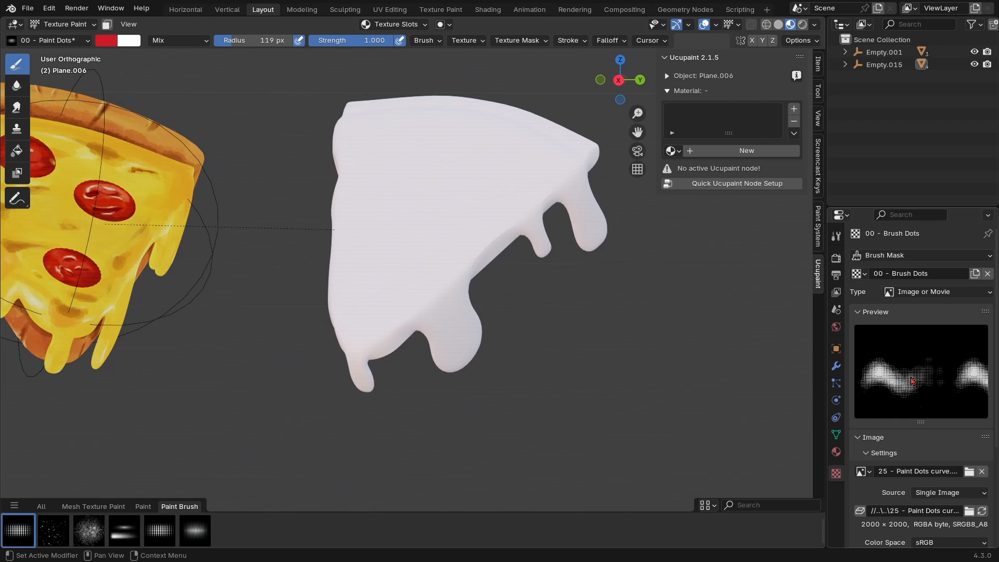
Step: Set the brush's texture mask mapping to View Plane with the Random angle option on
left_click(837, 237)
scroll(900, 352, "down", 2)
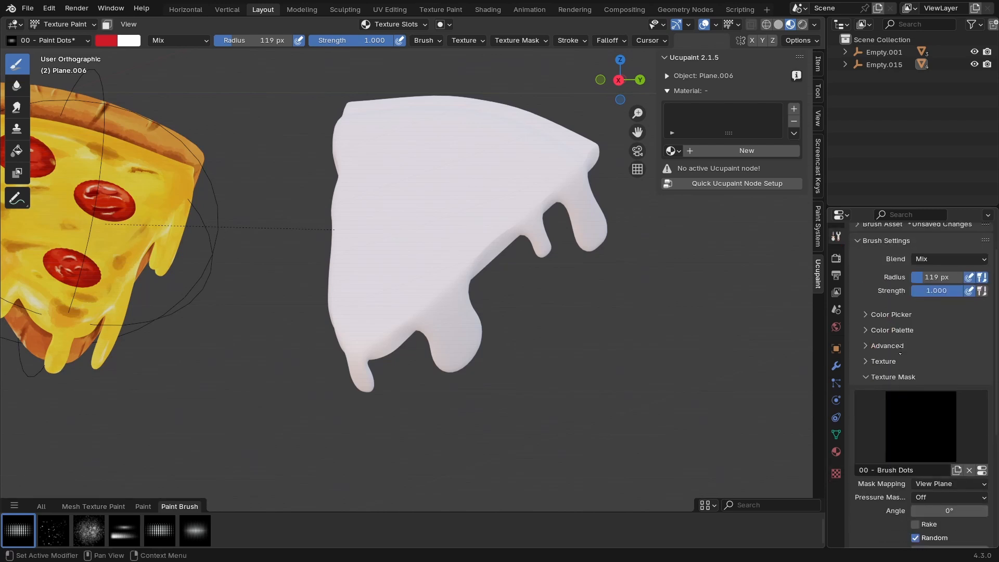
scroll(900, 352, "down", 1)
left_click(921, 416)
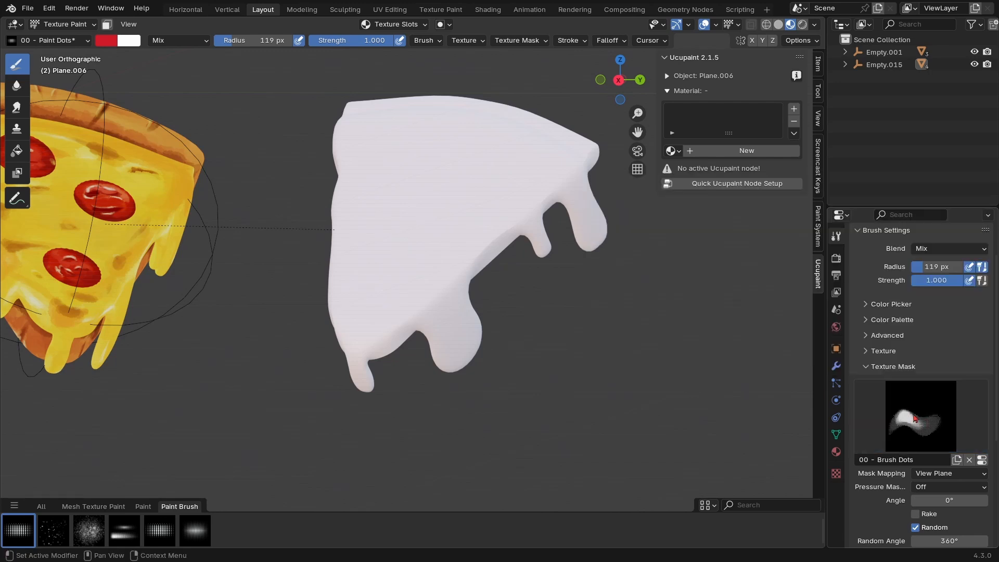
scroll(913, 419, "down", 5)
scroll(926, 305, "down", 1)
left_click(942, 357)
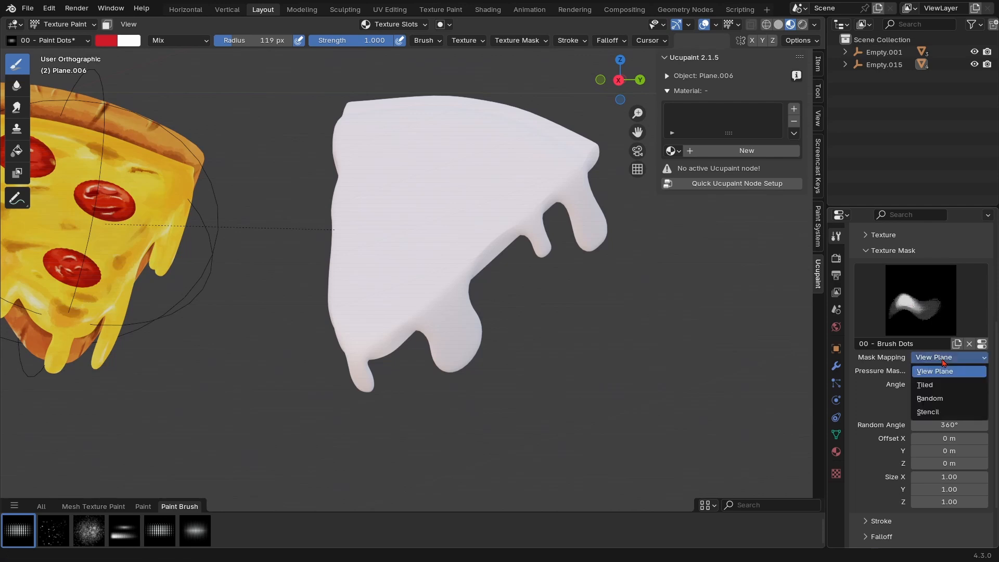
left_click(934, 372)
left_click(914, 411)
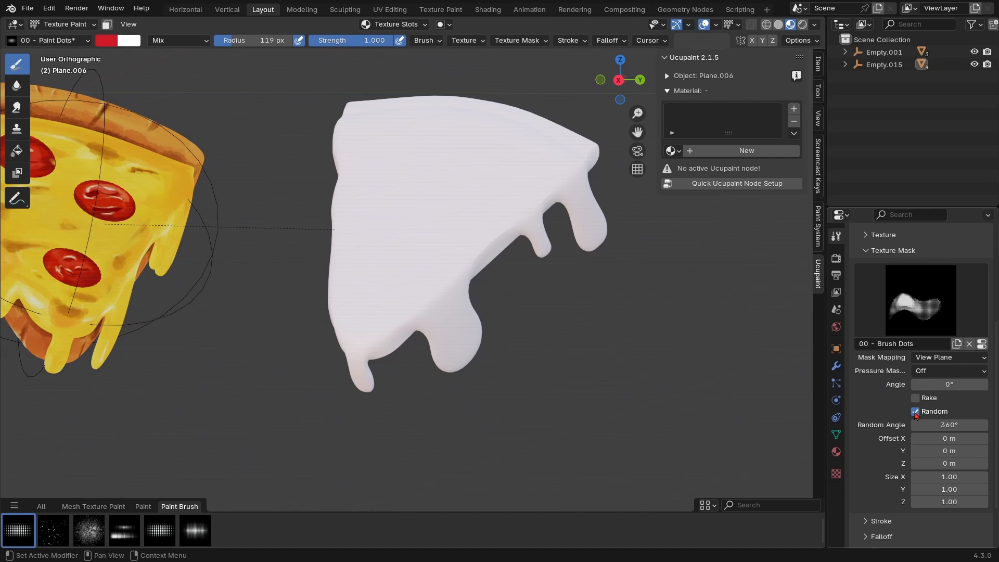
Step: Load "25 - Paint Dots curve.png" from C:\Artstudio\image\Brush Textures\Brush Paint as the "00 - Paint Dots" brush asset's preview image
right_click(16, 530)
right_click(21, 530)
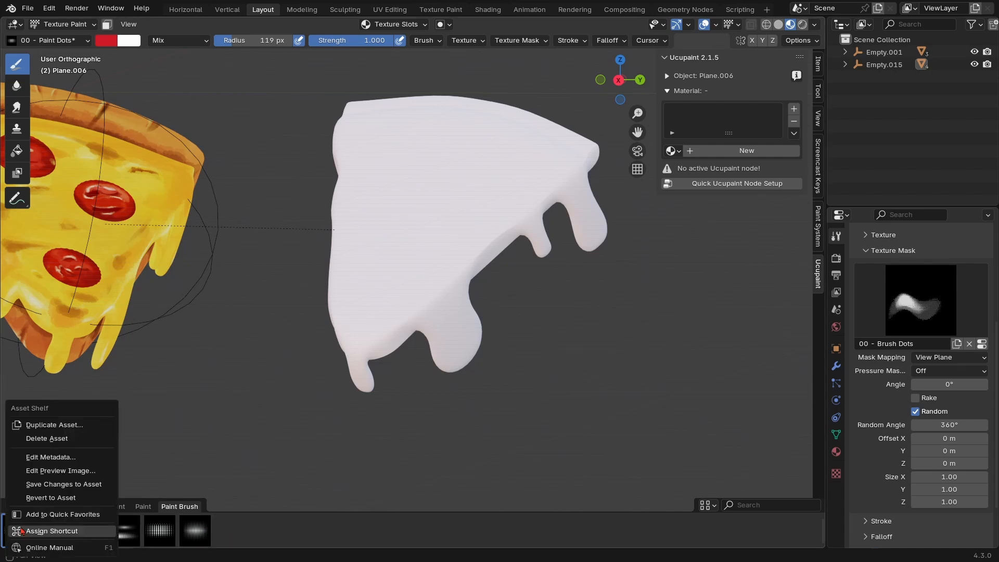
left_click(36, 471)
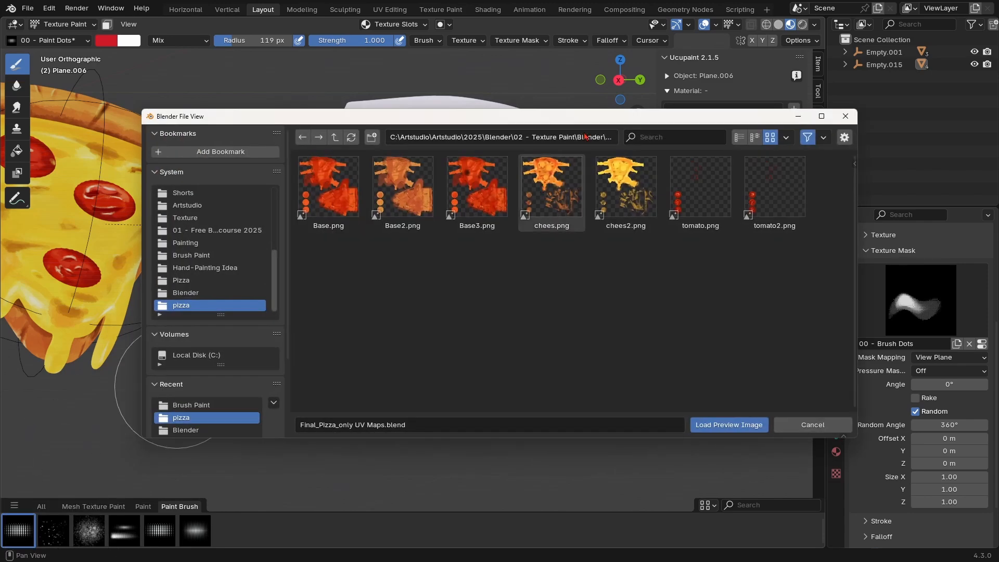
left_click(585, 137)
type("C:\\Artstudio\\image\\Brush Textures\\Brush Paint\\")
key("Return")
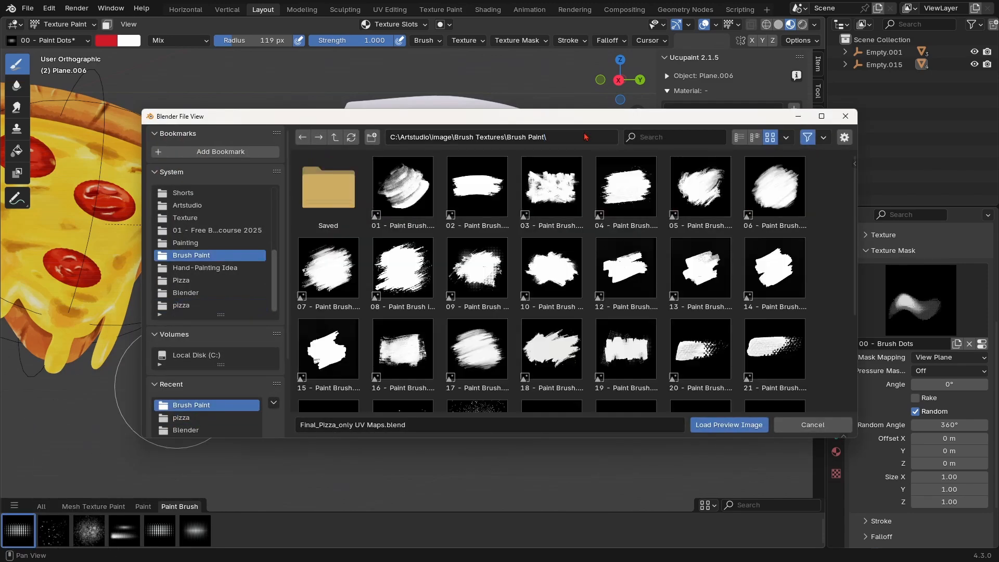
scroll(837, 355, "down", 3)
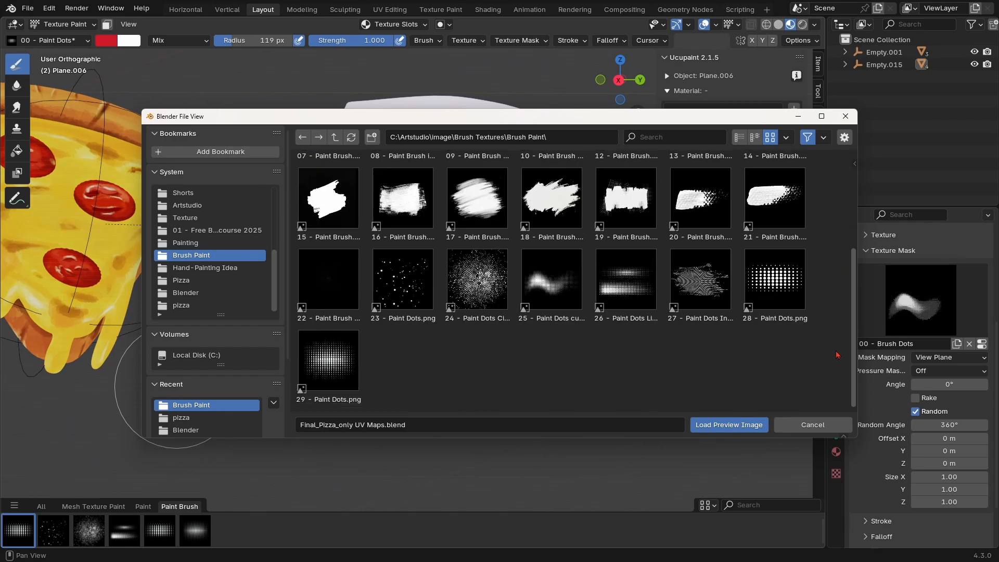
left_click(554, 283)
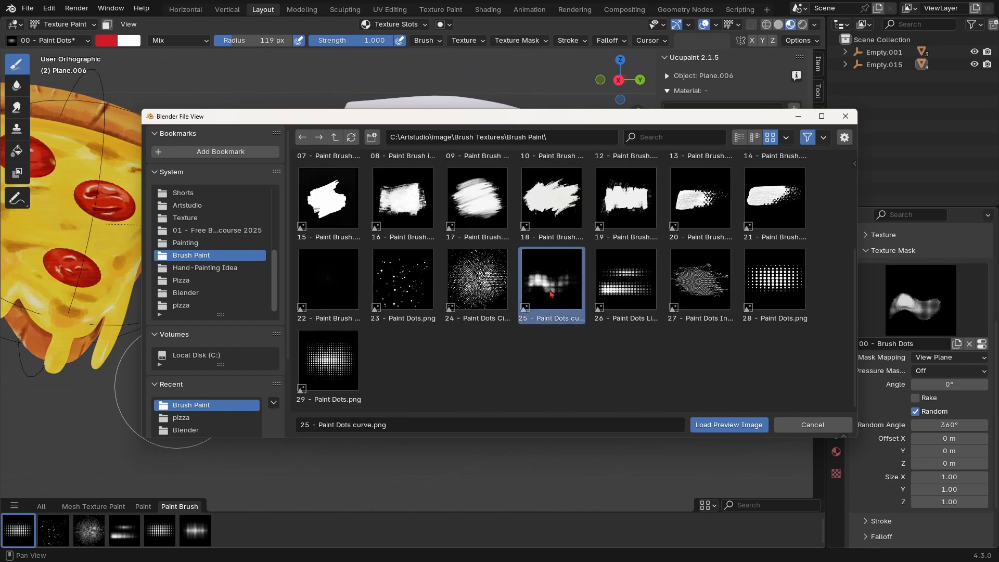
left_click(728, 424)
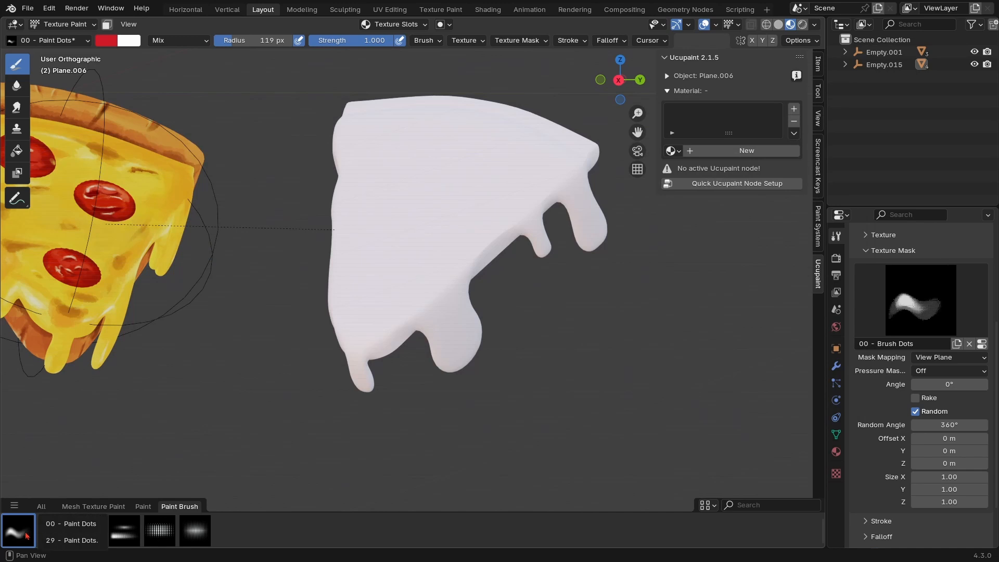
left_click(914, 314)
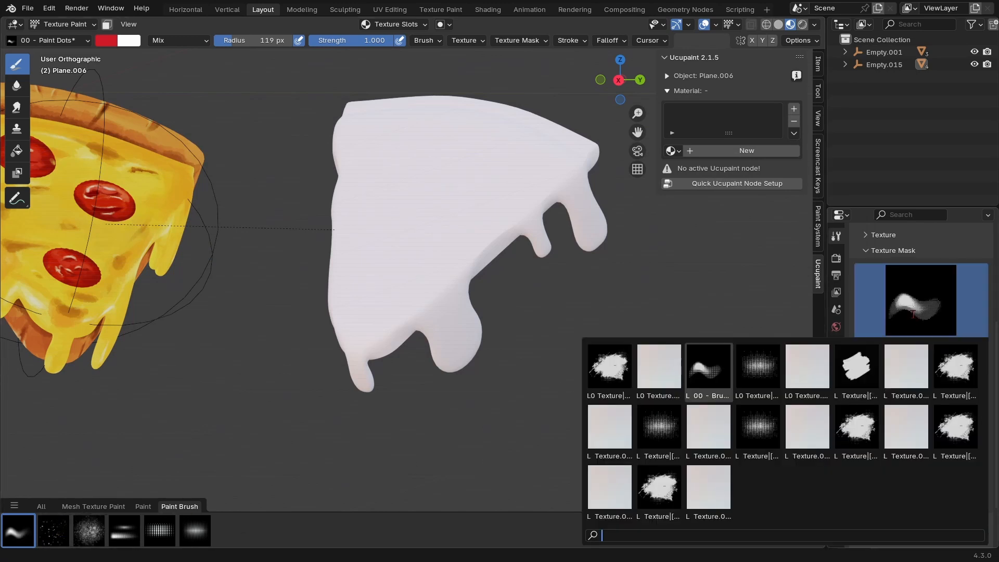
left_click(22, 531)
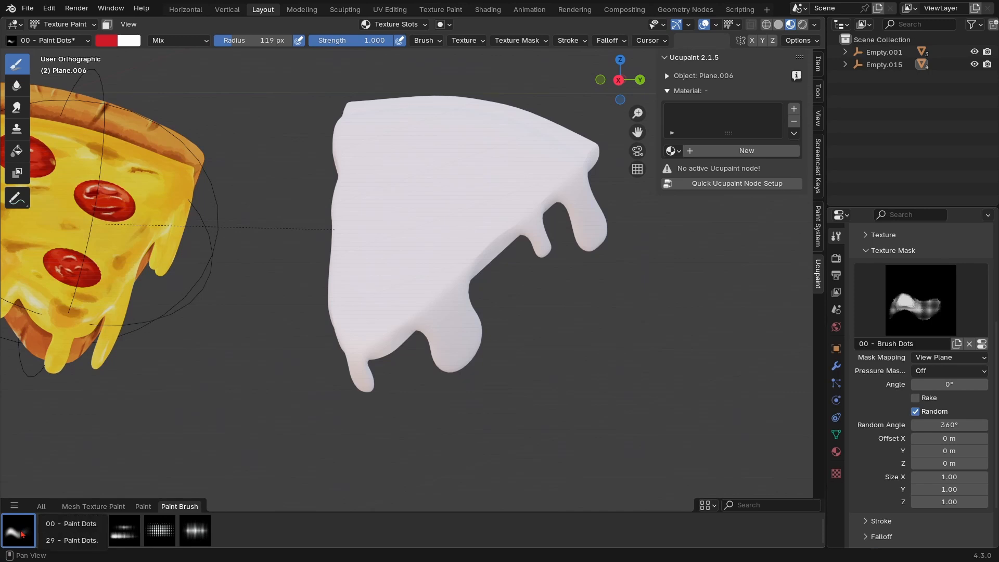
Step: Locate the unpainted cheese object Plane.006 under Empty.015 and rename it "Pizza"
key("KP_Decimal")
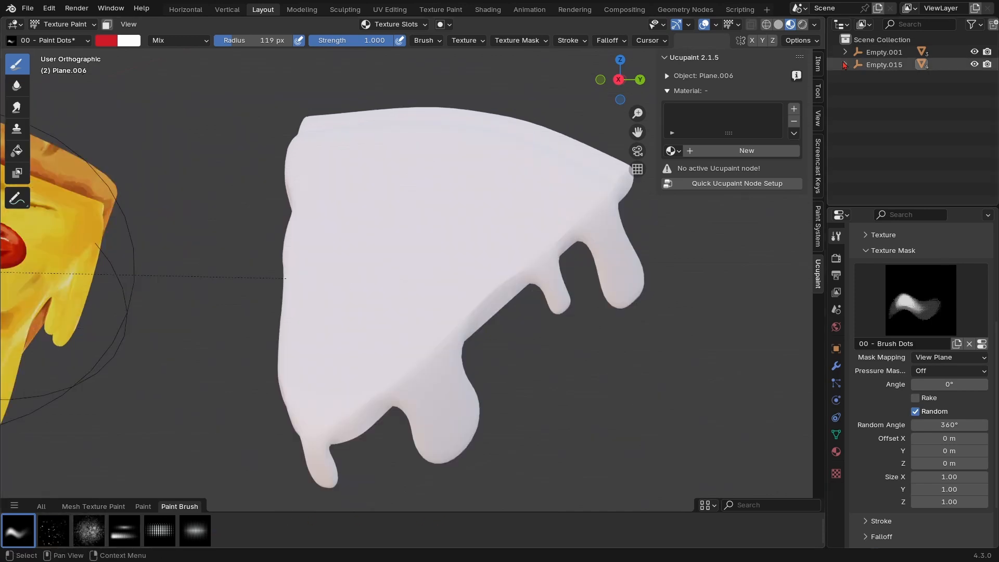
key("KP_Decimal")
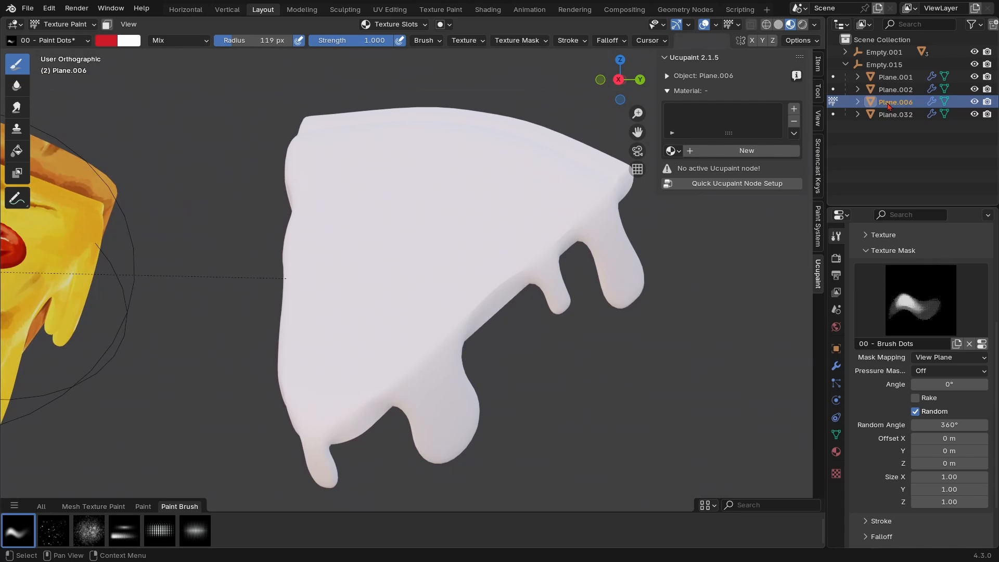
double_click(890, 104)
type("P")
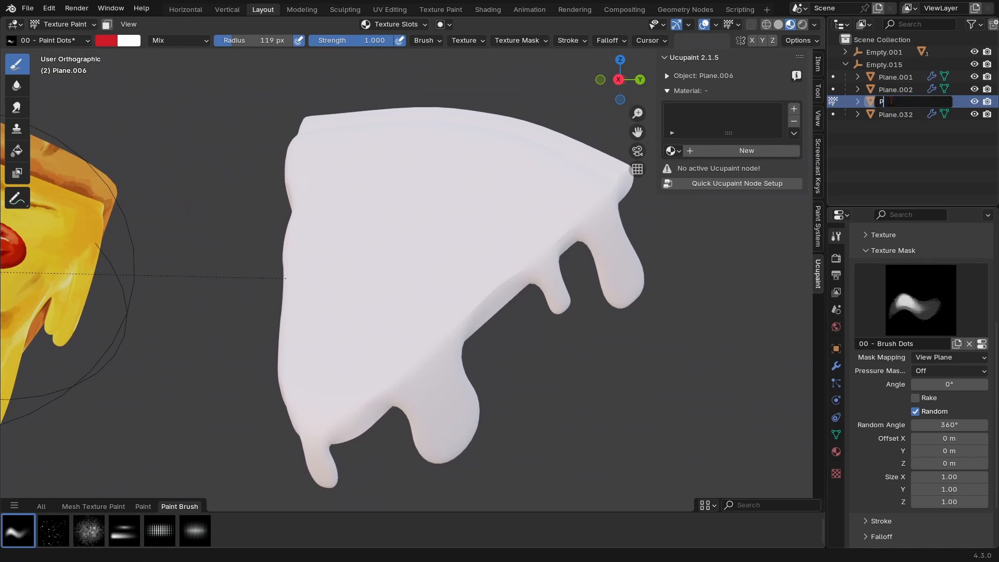
type("izza")
key("Return")
Step: Create a new material for the Pizza object and name it "Pizza"
middle_click_drag(458, 265, 466, 259)
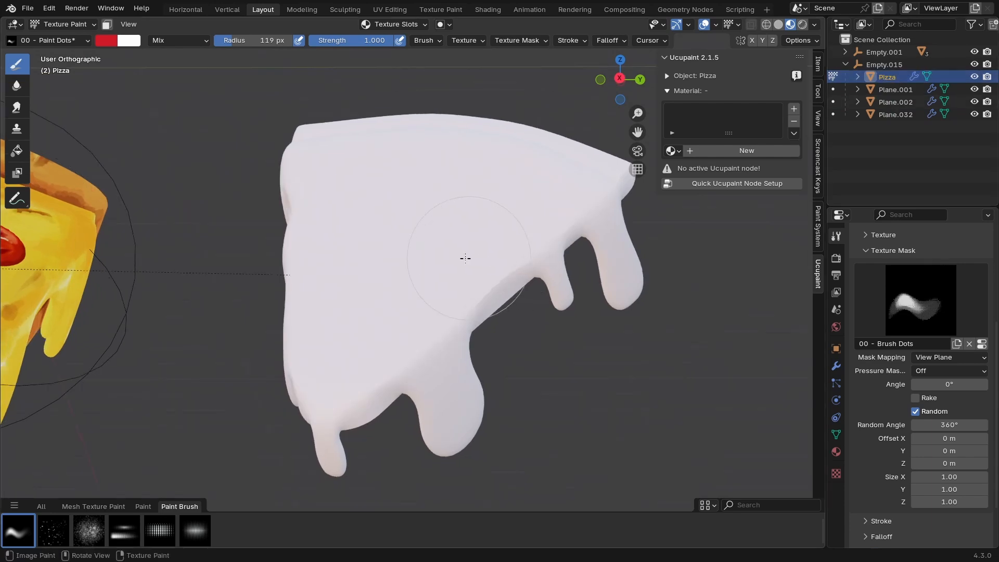
left_click(735, 152)
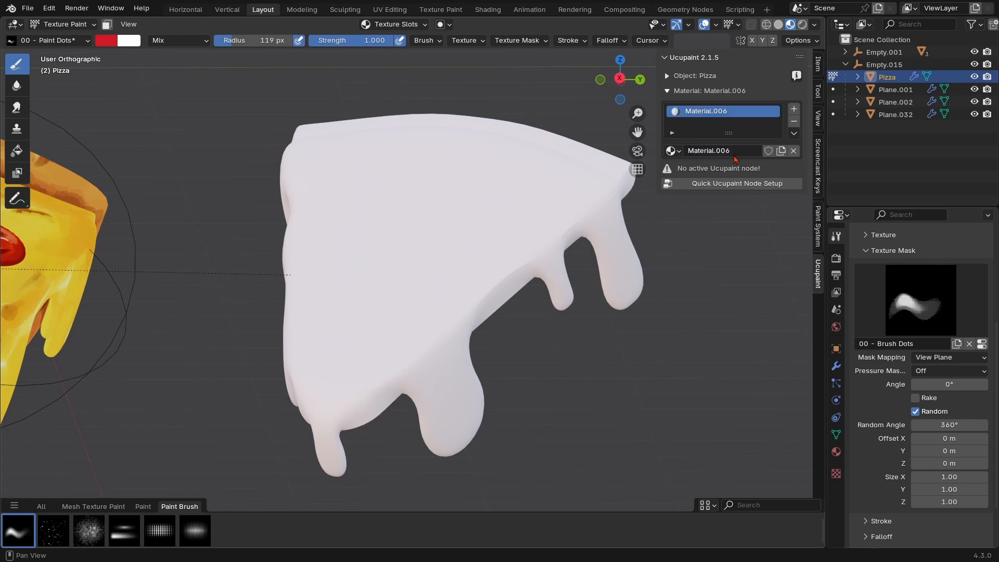
left_click(740, 151)
type("P")
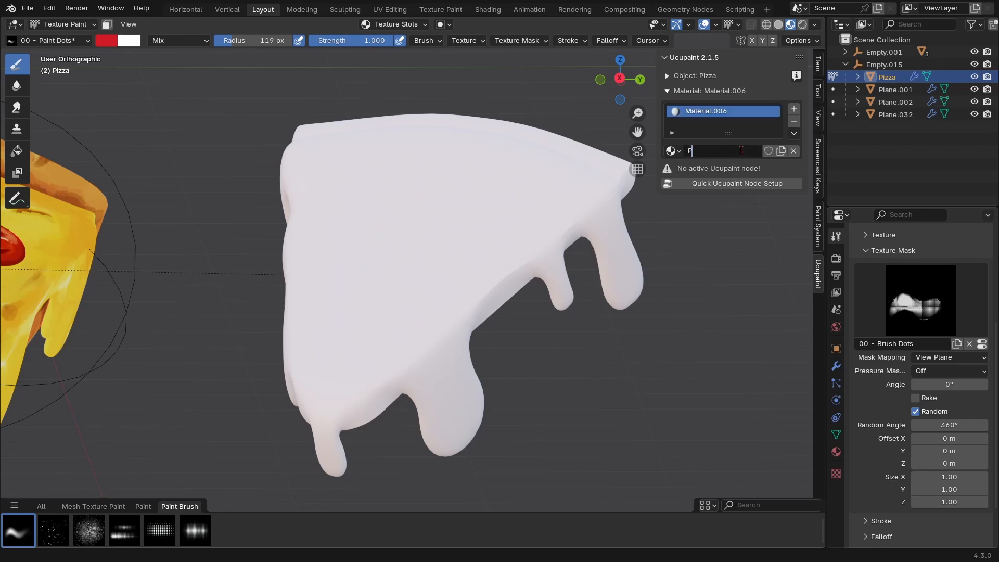
type("izza")
key("Return")
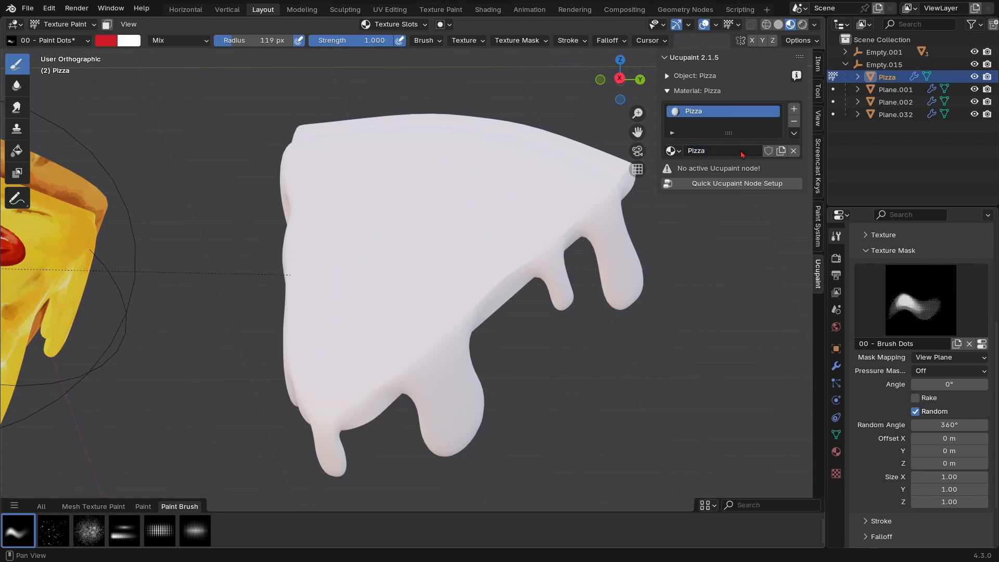
Step: Run the Quick Ucupaint Node Setup on the Pizza material with type Emission and linear color blending
left_click(714, 185)
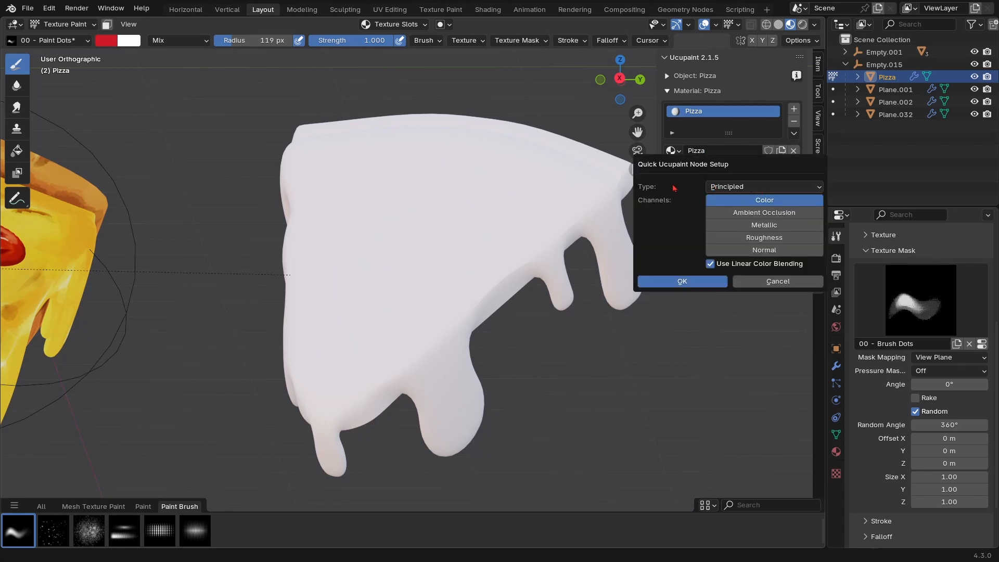
left_click(728, 187)
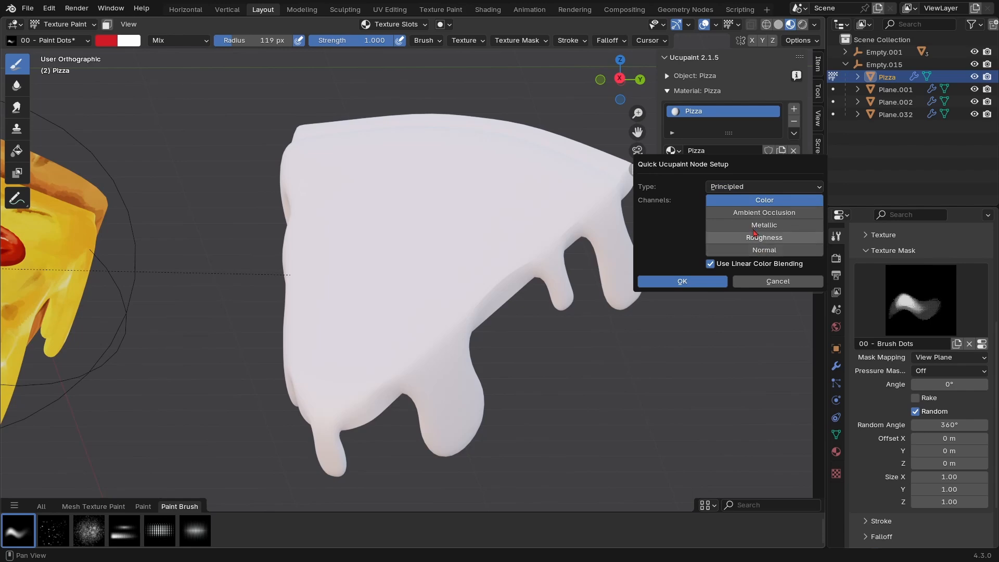
left_click(729, 244)
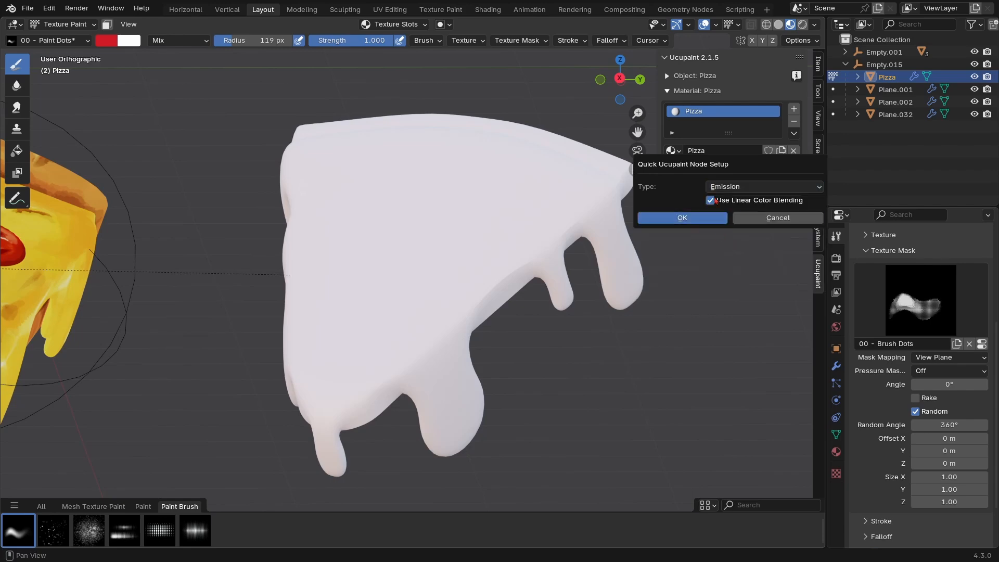
left_click(683, 218)
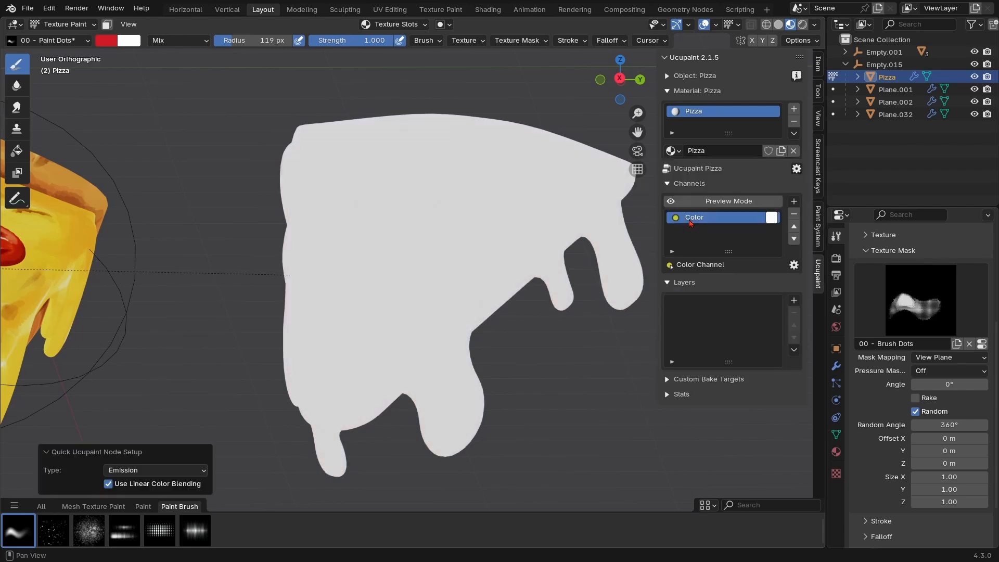
Step: Examine the Pizza material's Emission node setup in the Shading workspace and return to the Layout workspace
left_click(491, 9)
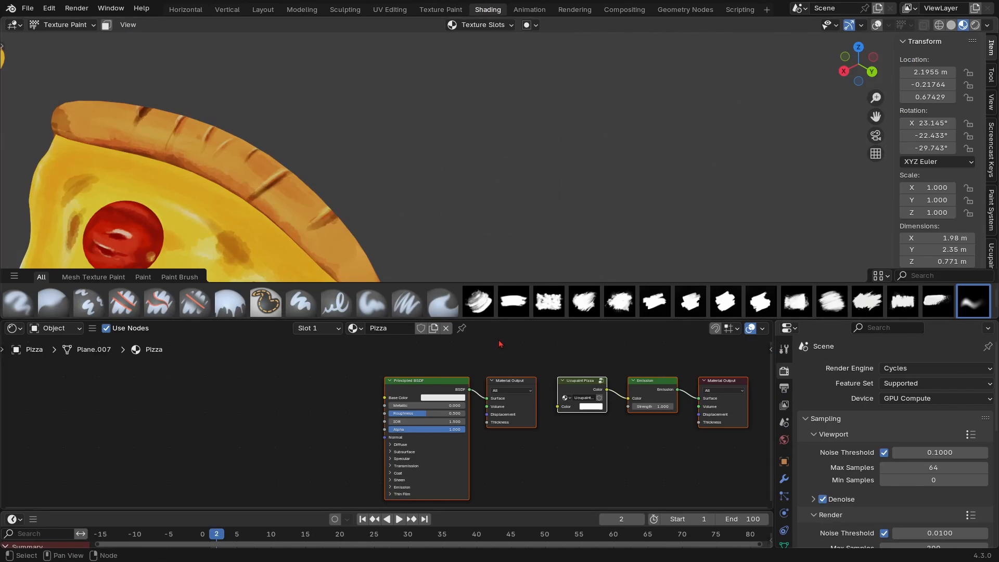
middle_click_drag(576, 426, 510, 422)
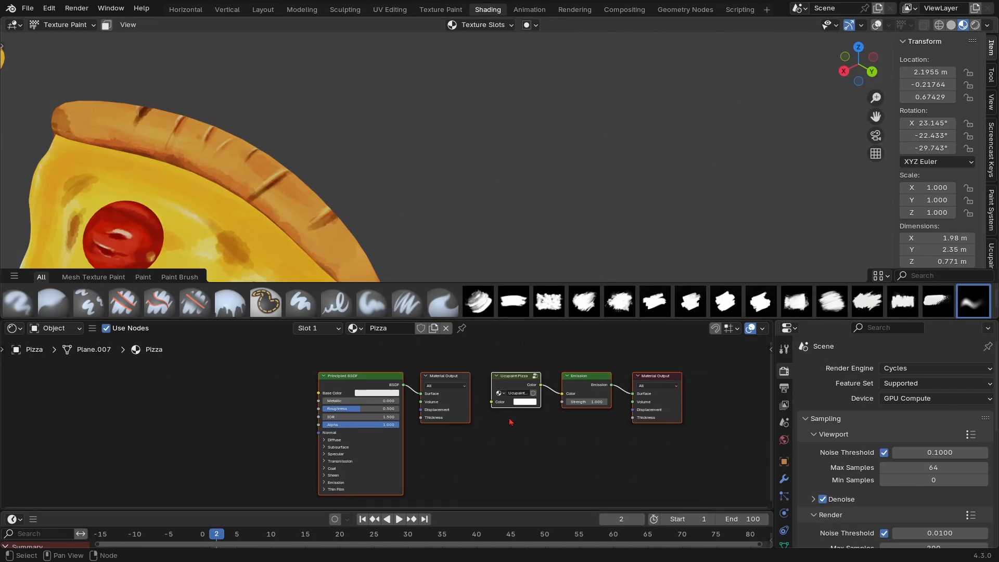
left_click(588, 381)
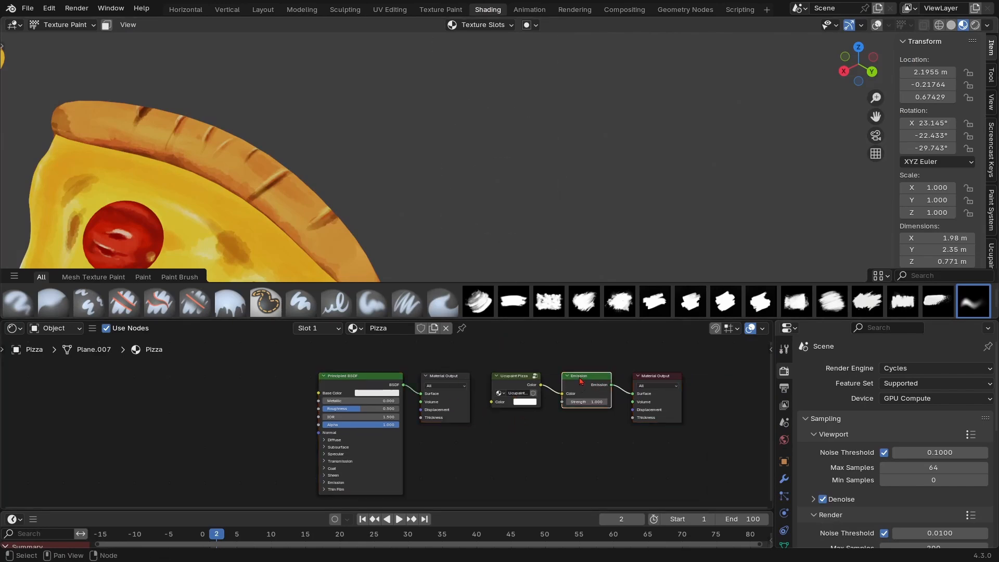
left_click(277, 11)
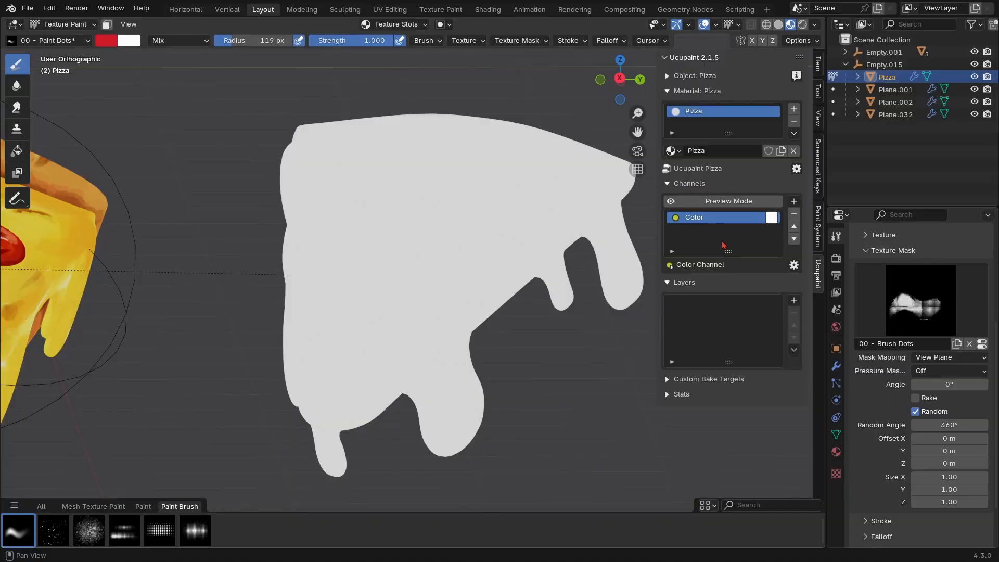
Step: Set the Ucupaint Color channel's base color to a warm cheese yellow
left_click(772, 219)
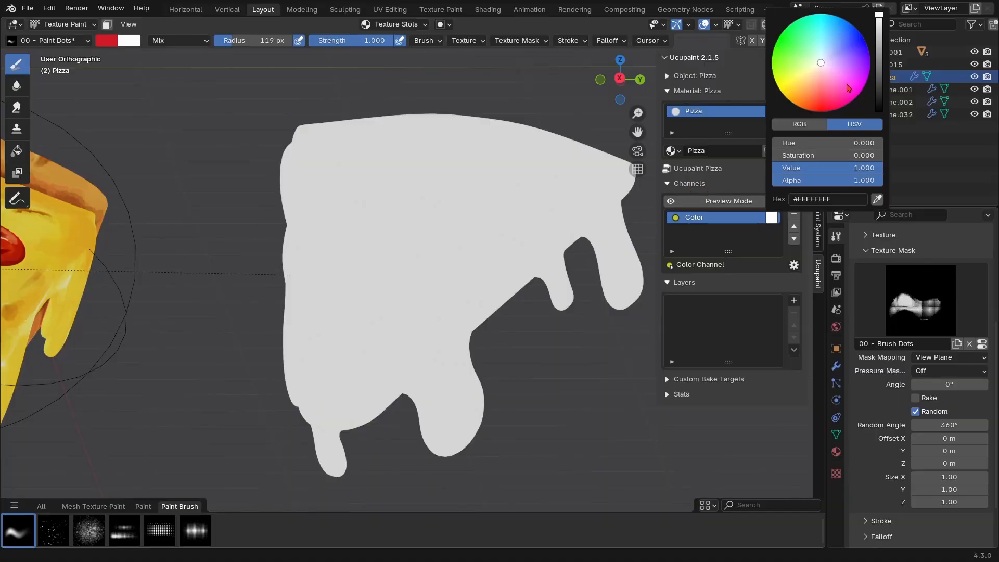
left_click(771, 217)
left_click_drag(816, 99, 791, 91)
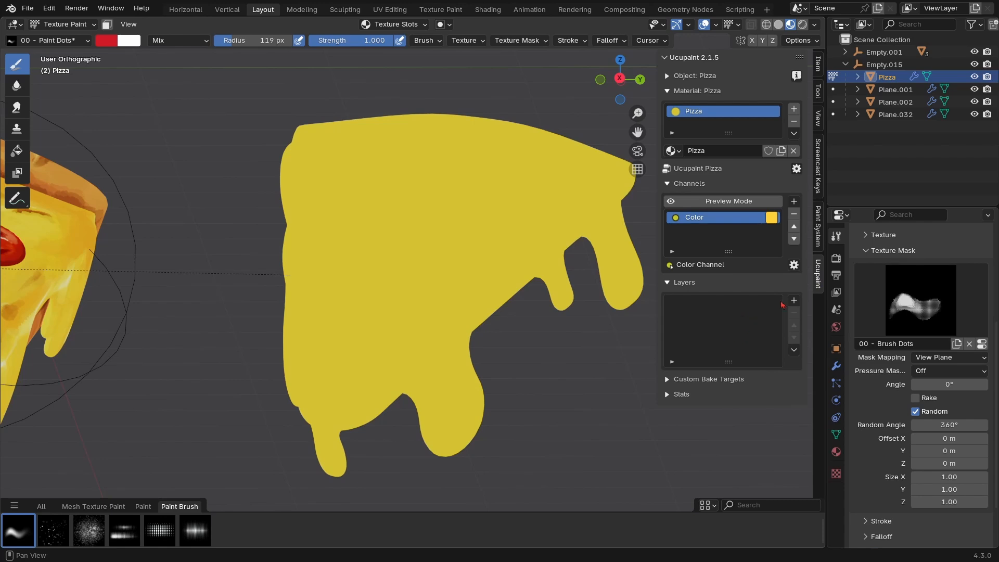
Step: Add a new image layer named "Pizza Layer" on the Color channel at 2048 resolution with Mix blending and the UVMap coordinates
left_click(794, 301)
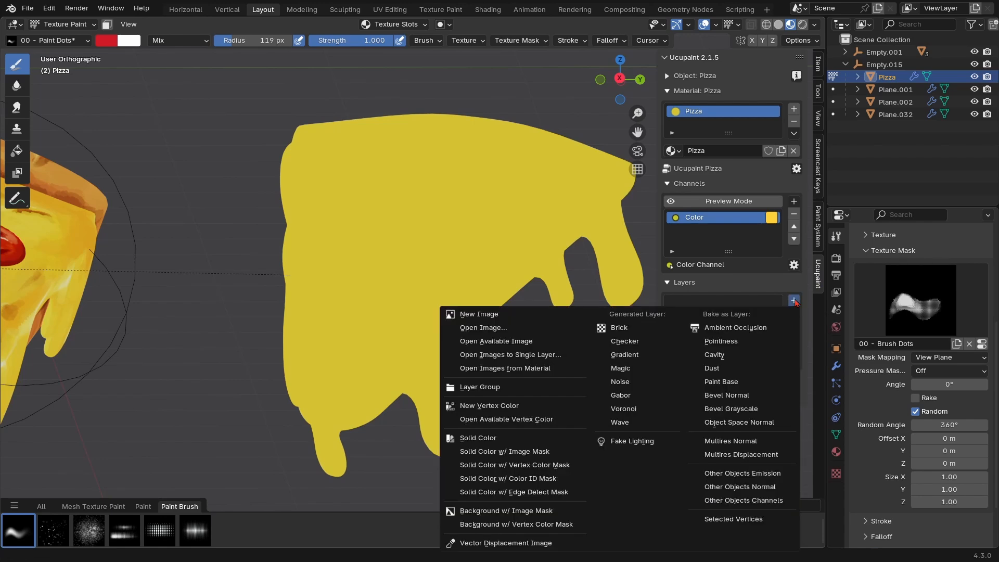
left_click(795, 301)
left_click(793, 304)
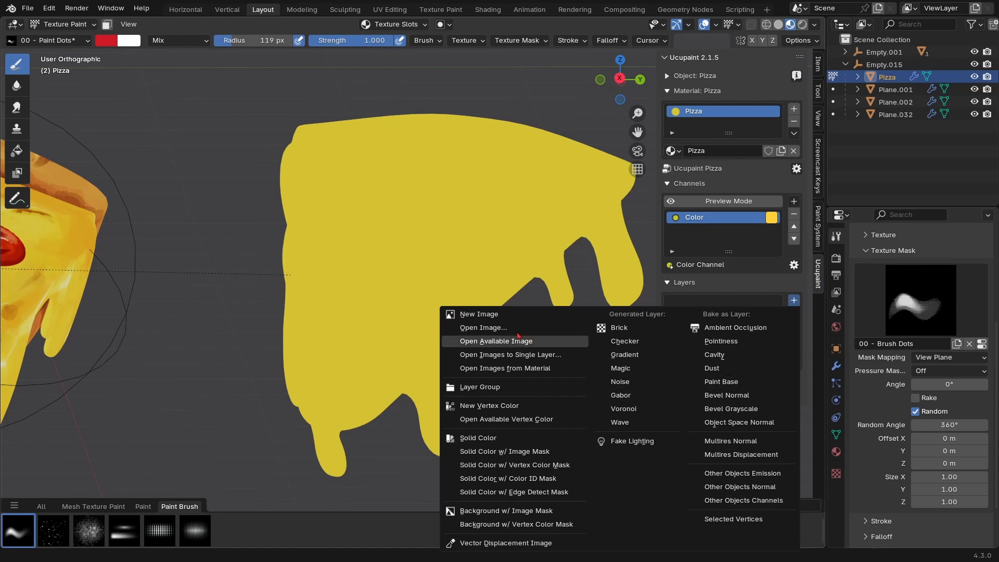
left_click(485, 314)
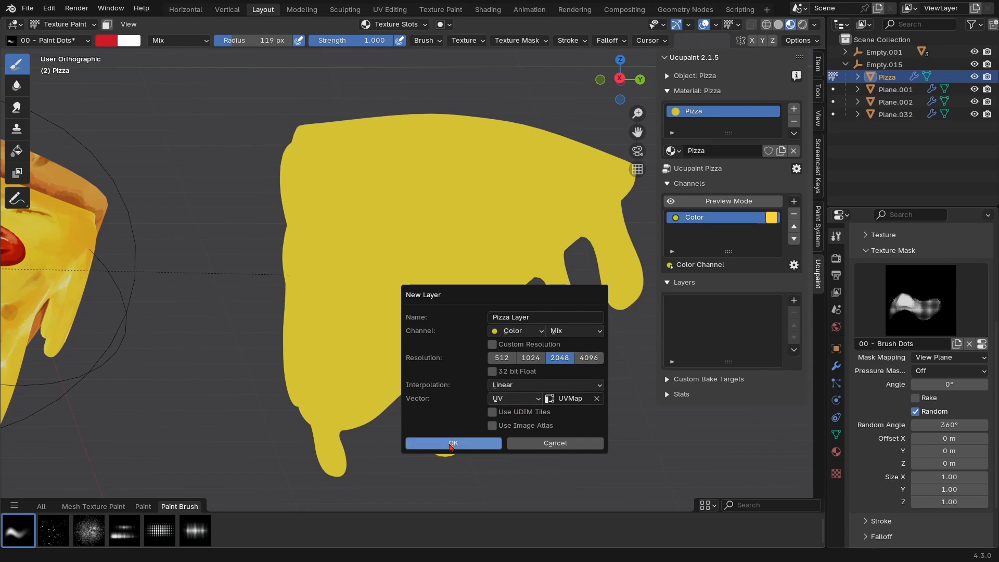
left_click(450, 444)
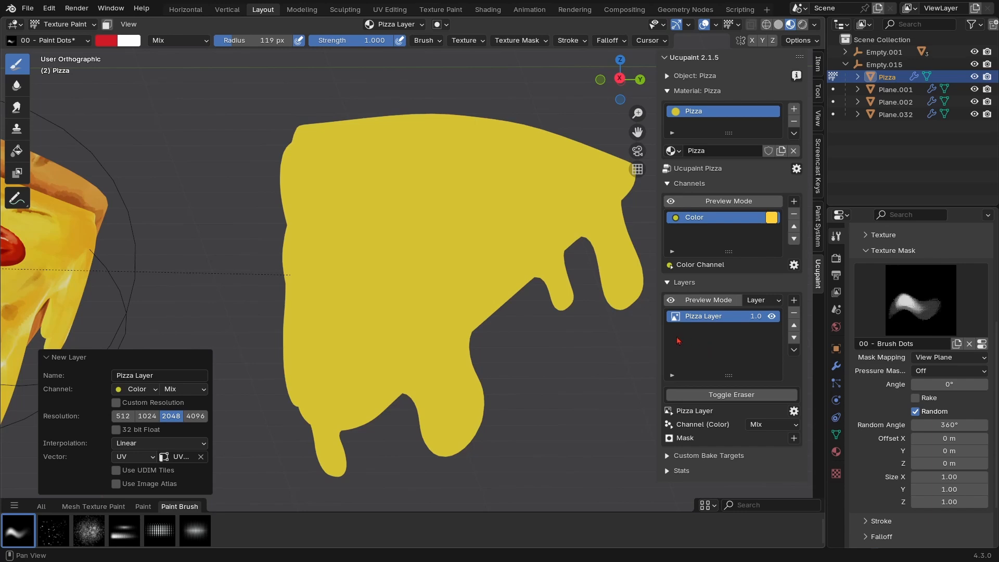
Step: Paint a red test stroke with the dotted brush across the middle of the yellow cheese and view it from another angle
middle_click_drag(438, 223, 416, 239)
mouse_move(364, 283)
left_mouse_down()
mouse_move(483, 218)
mouse_move(411, 258)
left_mouse_up()
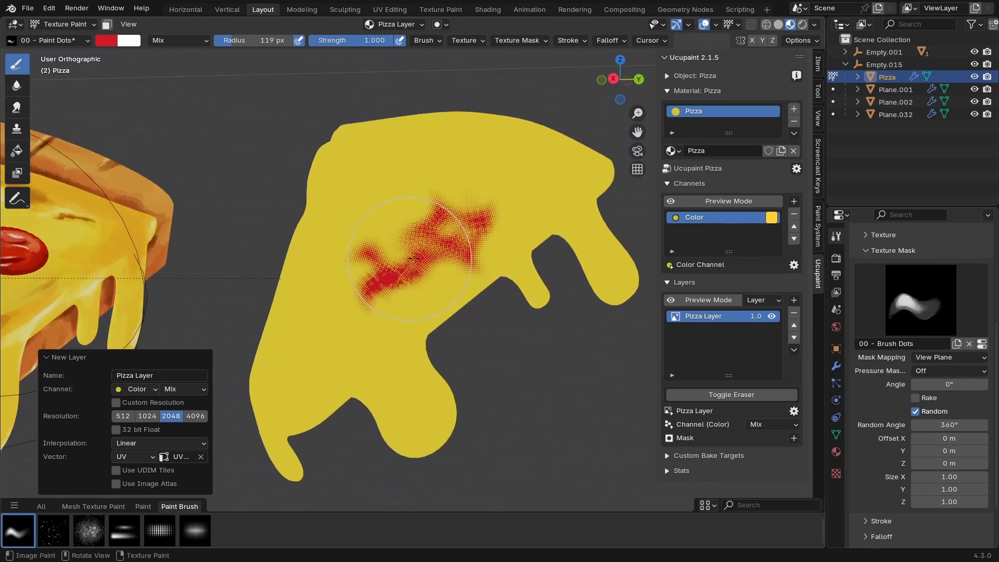
middle_click_drag(411, 258, 385, 263)
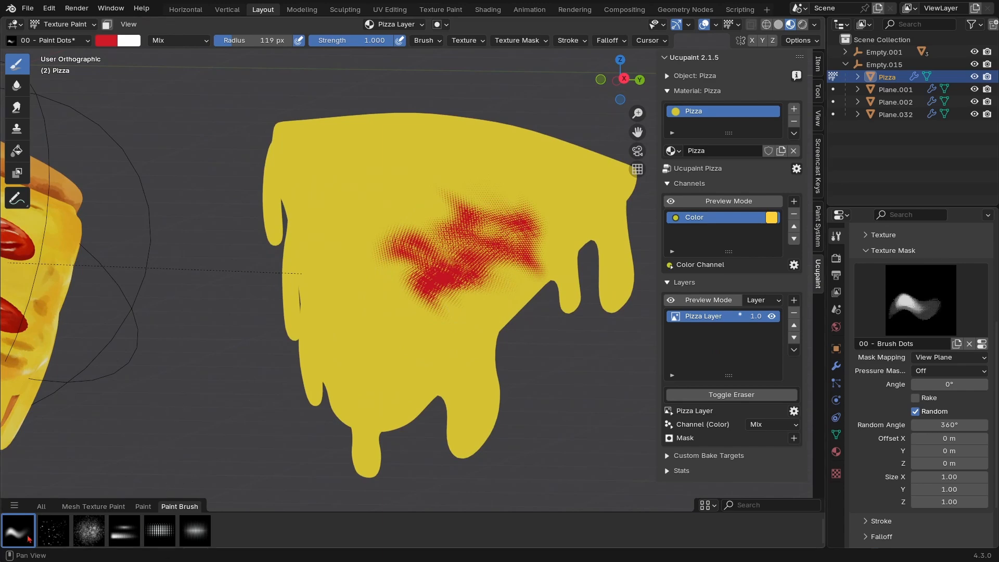
Step: Undo the red dotted test strokes on the pizza cheese
key("ctrl+z")
middle_click_drag(449, 250, 451, 269)
left_click_drag(498, 200, 471, 209)
mouse_move(460, 280)
middle_mouse_down()
mouse_move(426, 308)
mouse_move(479, 281)
mouse_move(411, 276)
mouse_move(399, 249)
middle_mouse_up()
key("ctrl+z")
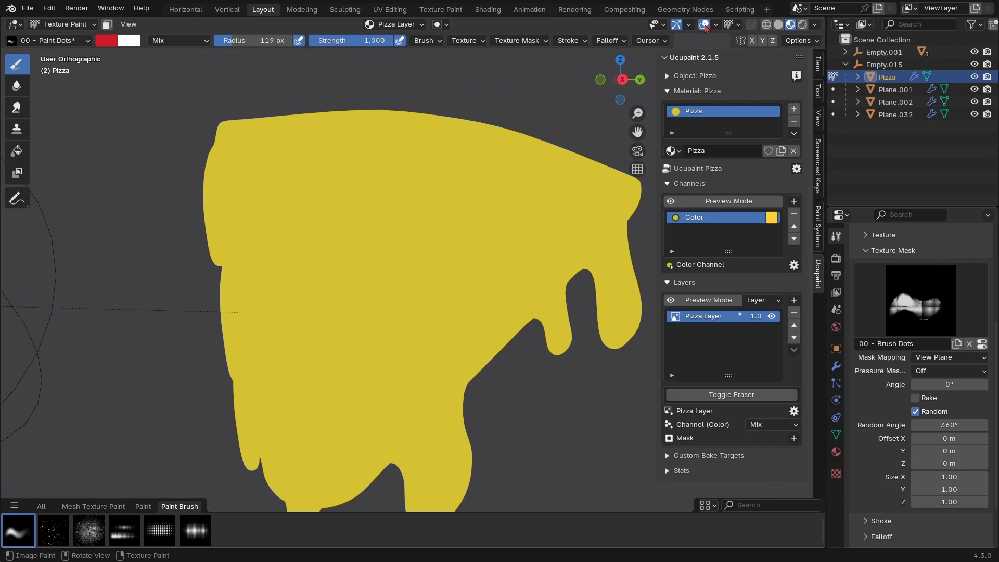
Step: Hide the viewport overlays and paint a red dotted stroke down the middle of the cheese with a 204 px brush radius
left_click(704, 25)
middle_click_drag(345, 321, 428, 257)
key("f")
left_click(463, 260)
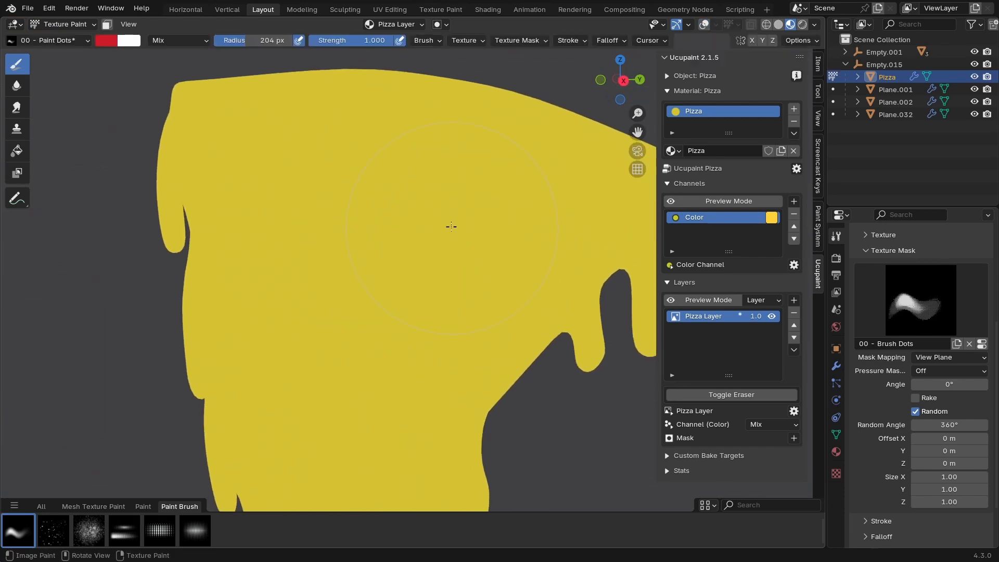
left_click_drag(430, 152, 456, 272)
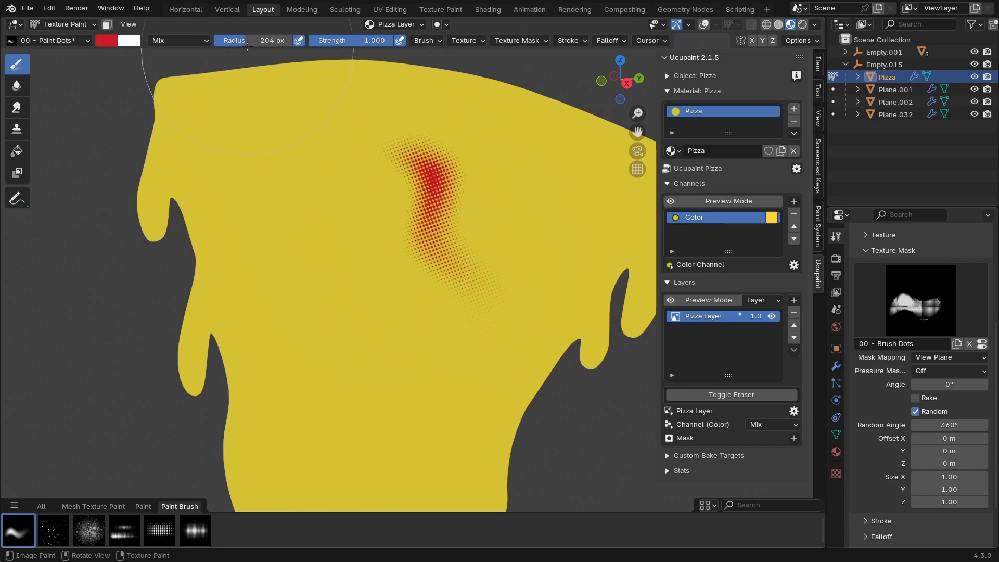
left_click(335, 239)
mouse_move(335, 239)
left_mouse_down()
mouse_move(333, 312)
mouse_move(417, 338)
mouse_move(484, 182)
mouse_move(455, 296)
mouse_move(379, 223)
mouse_move(390, 263)
left_mouse_up()
key("ctrl+z")
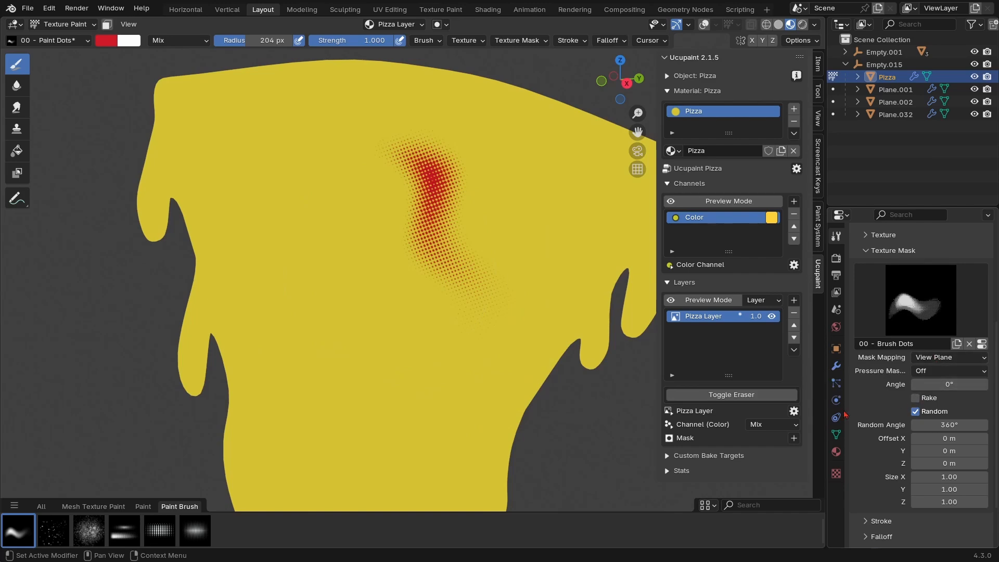
mouse_move(367, 263)
left_mouse_down()
mouse_move(344, 390)
mouse_move(390, 301)
mouse_move(458, 245)
mouse_move(457, 293)
left_mouse_up()
key("ctrl+z")
Step: Switch to the "28 - Paint Dots" brush and paint a red halftone stroke over the lower part of the existing stroke
mouse_move(456, 292)
middle_mouse_down()
mouse_move(413, 238)
mouse_move(428, 296)
middle_mouse_up()
scroll(428, 297, "down", 3)
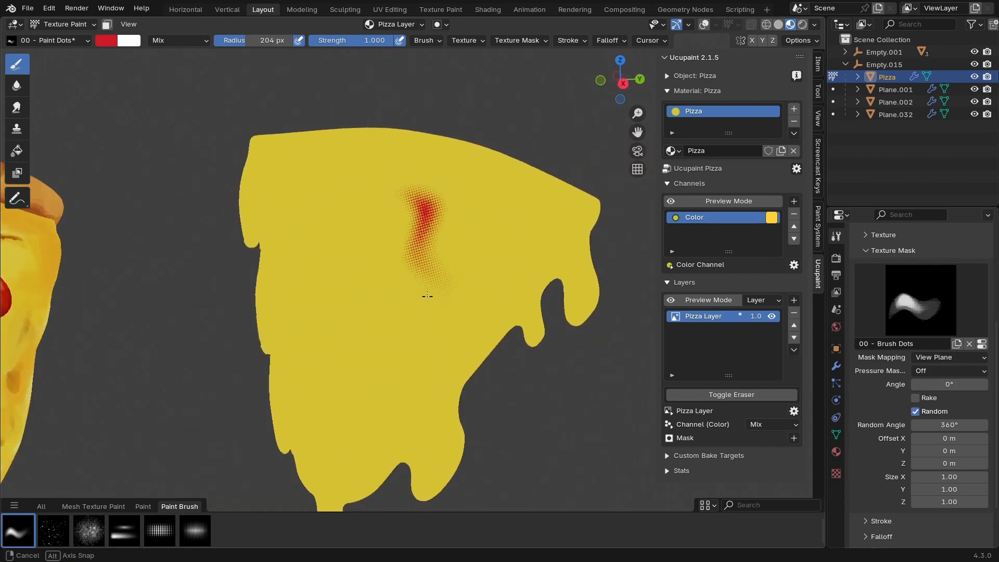
scroll(386, 307, "up", 2)
left_click(160, 541)
left_click_drag(405, 310, 363, 330)
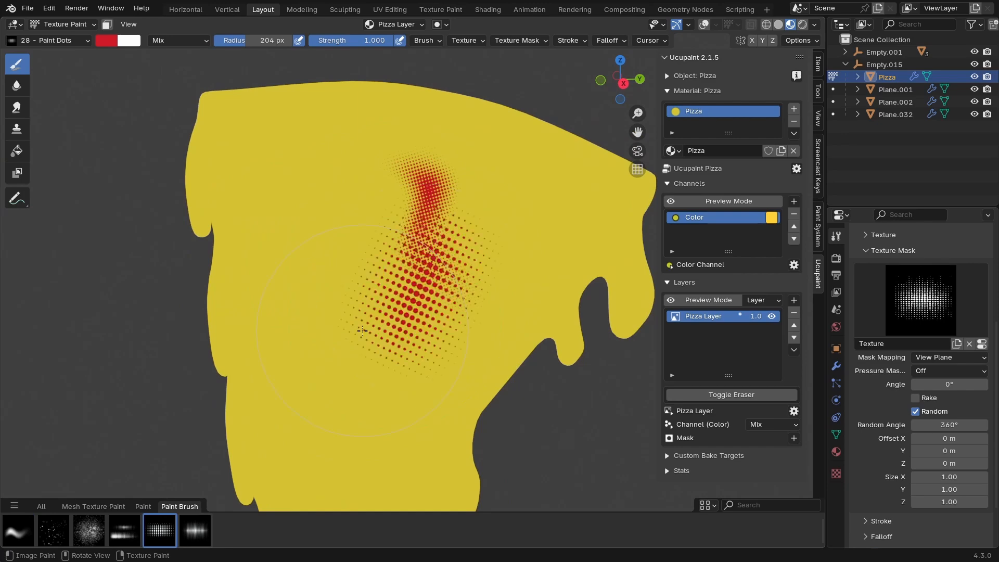
Step: Stamp red halftone patches near the upper-left and upper-right edges of the cheese
middle_click_drag(318, 172, 335, 188)
left_click(328, 147)
middle_click_drag(465, 158, 415, 267, "shift")
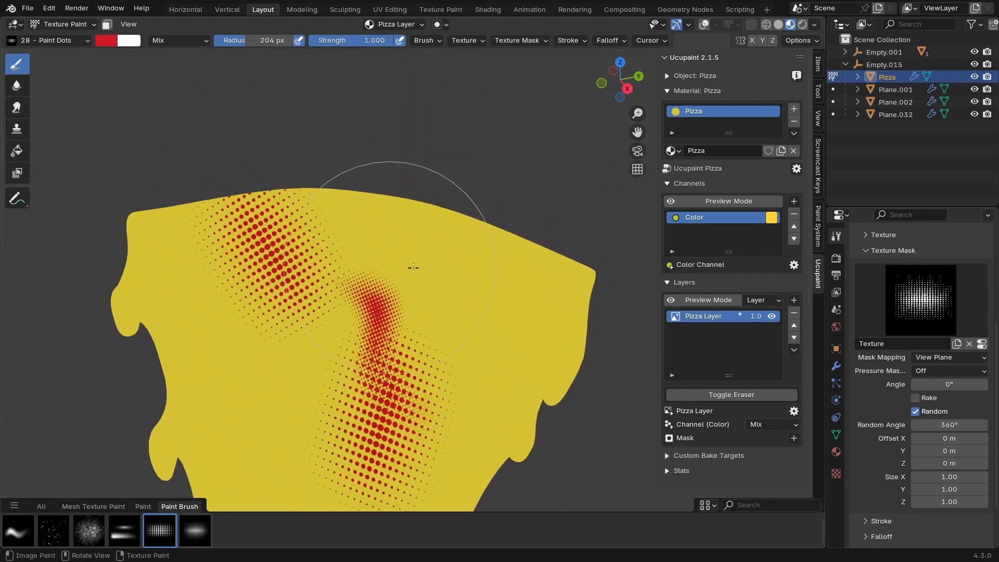
left_click(481, 265)
middle_click_drag(482, 266, 452, 264)
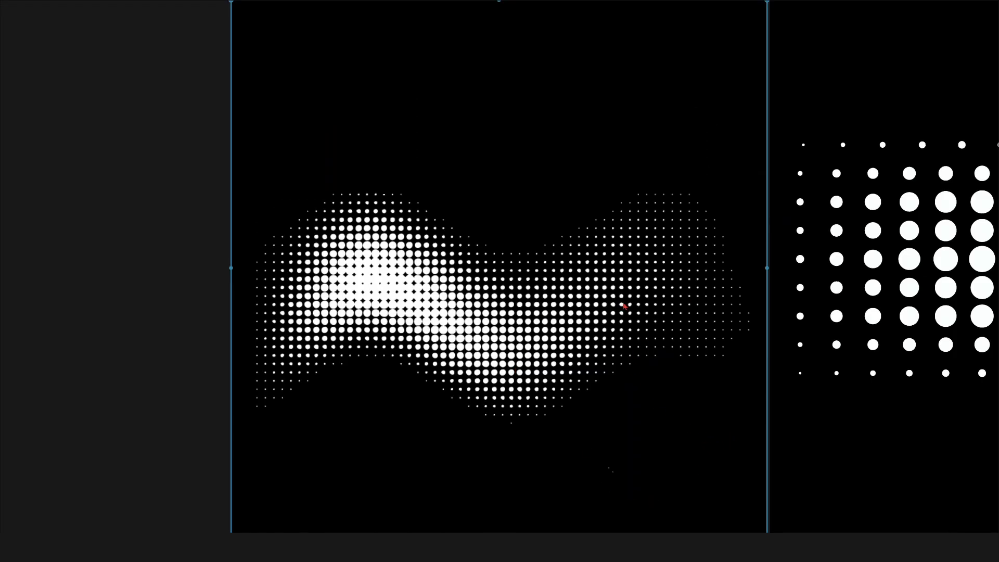
Step: Examine the wavy and rectangular dotted brush texture images one after another on the image reference board
key("ctrl+minus")
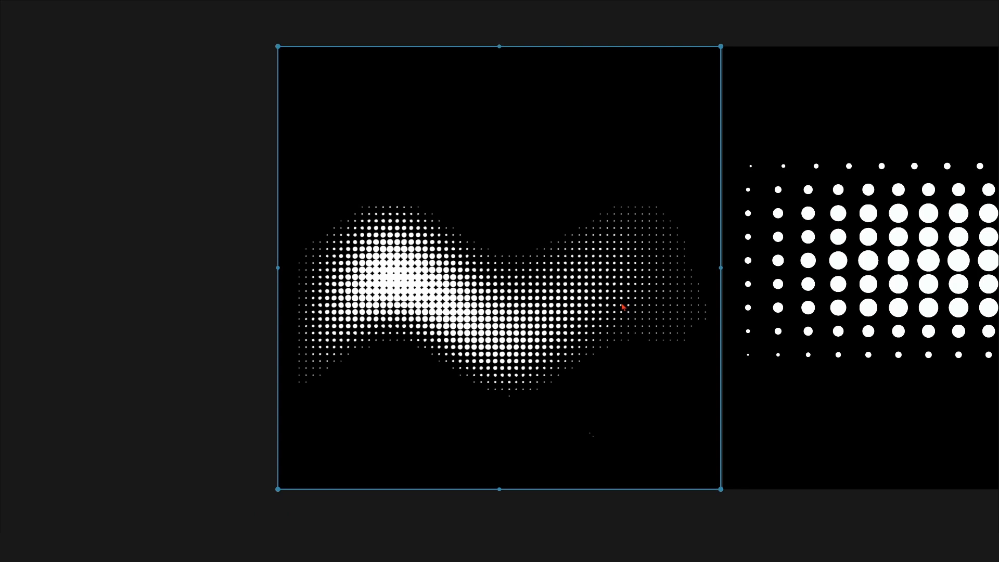
left_click(203, 353)
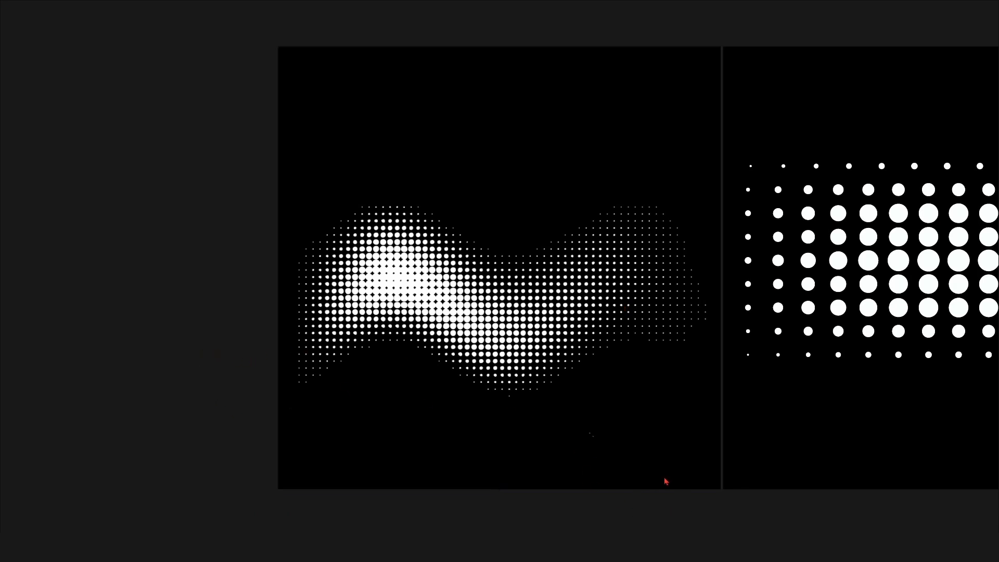
left_click(649, 425)
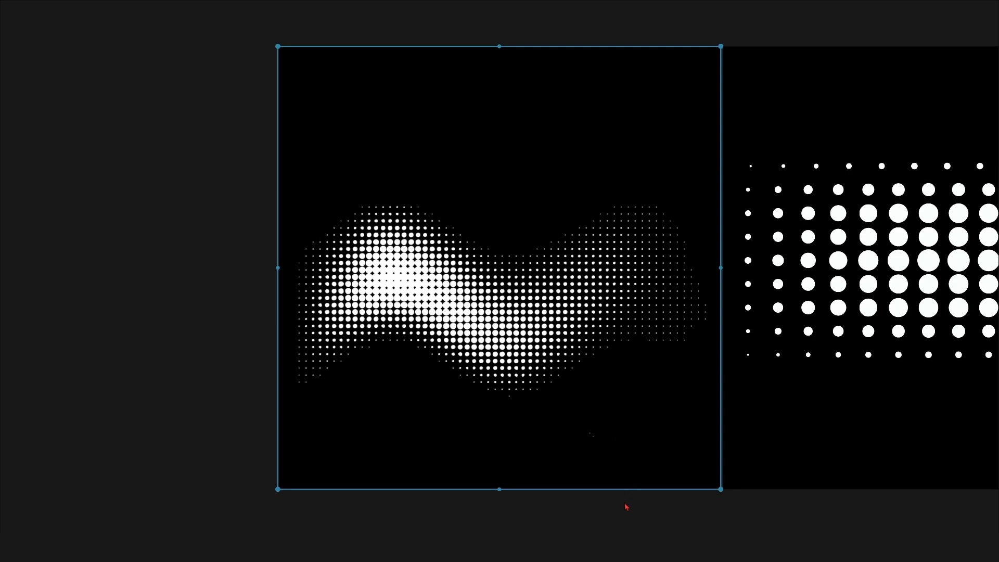
key("Right")
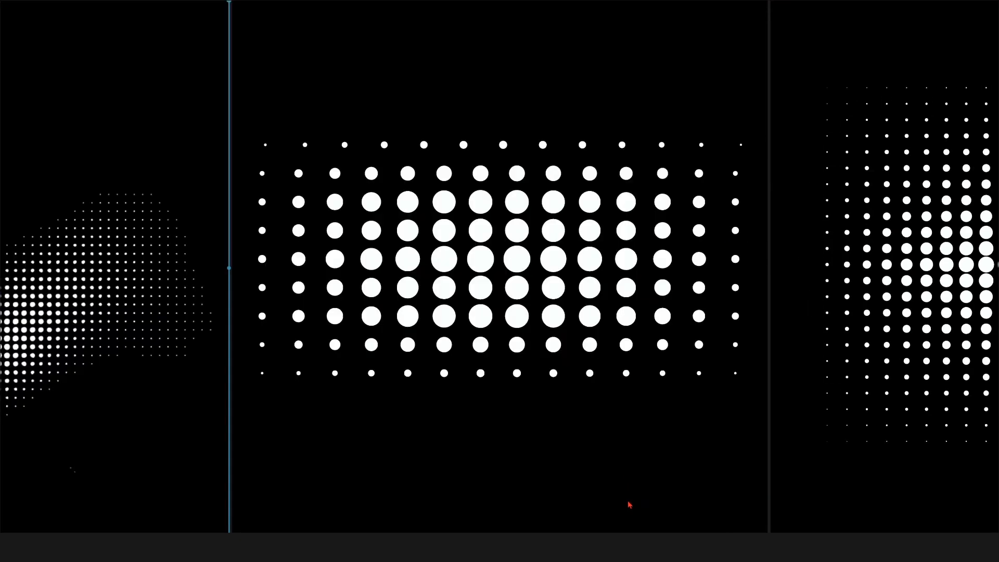
key("Left")
key("Right")
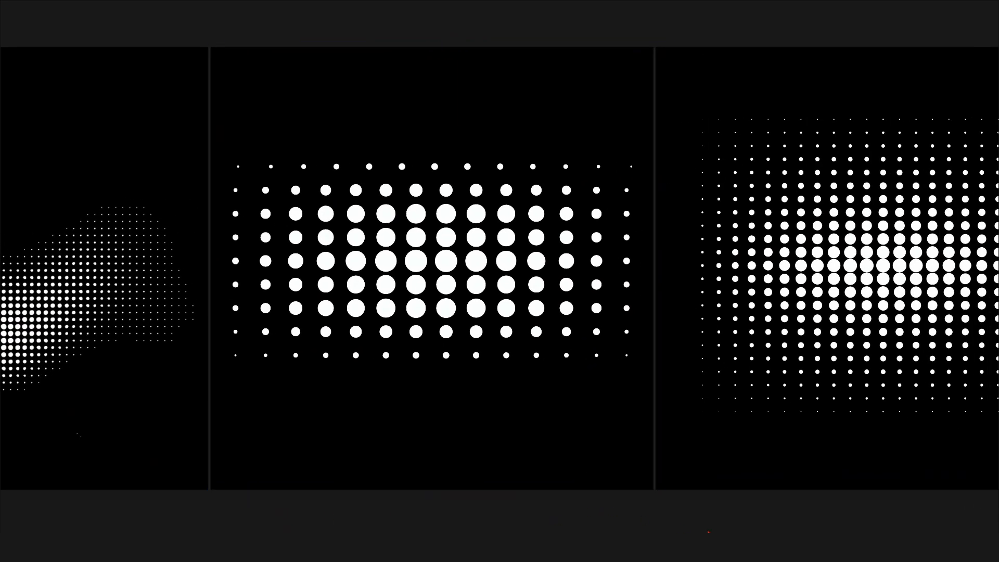
key("Right")
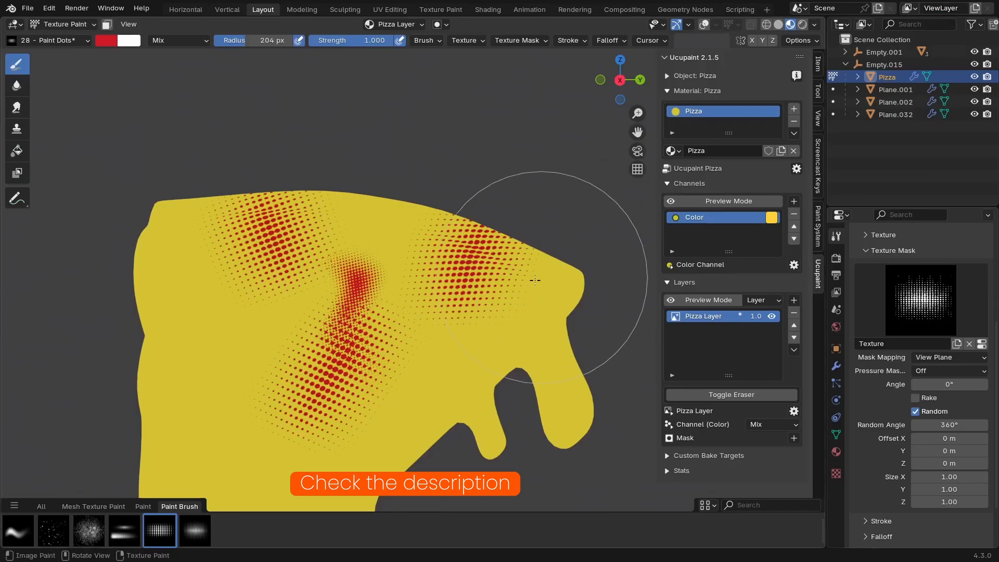
Step: Stamp more red halftone patches at the upper middle edge and the lower part of the cheese
mouse_move(501, 279)
middle_mouse_down()
mouse_move(421, 291)
mouse_move(363, 173)
middle_mouse_up()
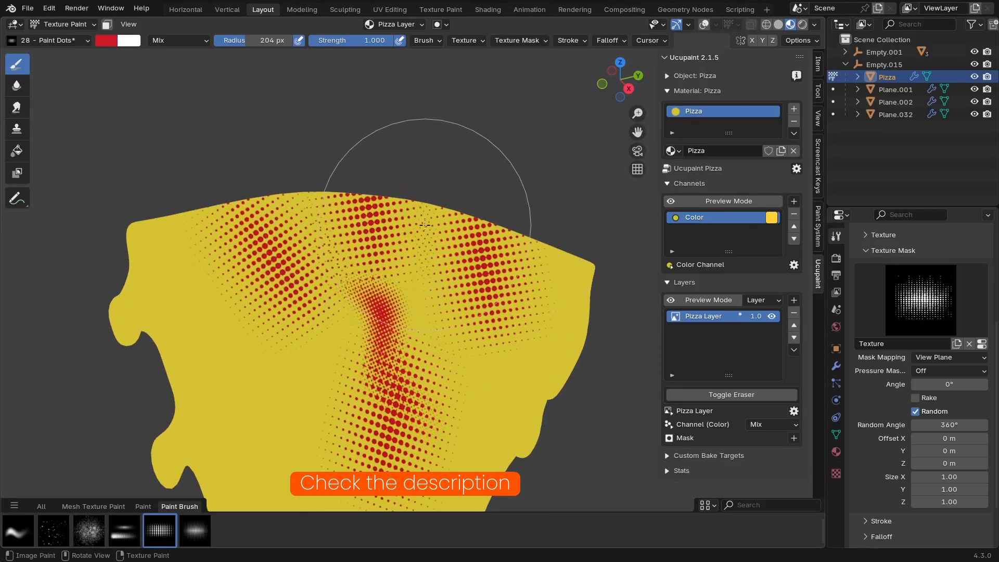
middle_click_drag(425, 225, 447, 287)
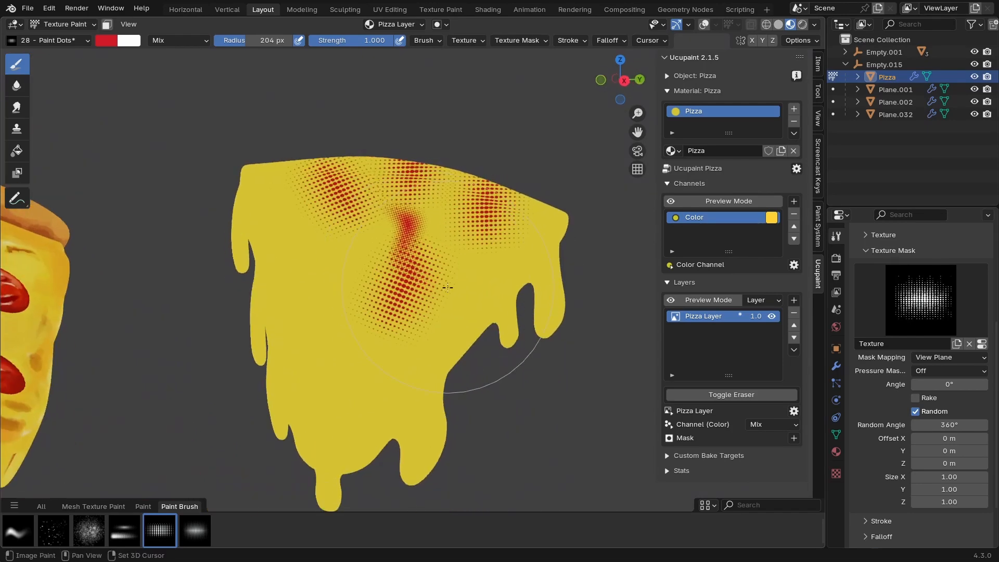
left_click(434, 352)
mouse_move(434, 332)
middle_mouse_down()
mouse_move(350, 286)
mouse_move(514, 282)
mouse_move(536, 296)
middle_mouse_up()
scroll(879, 419, "up", 2)
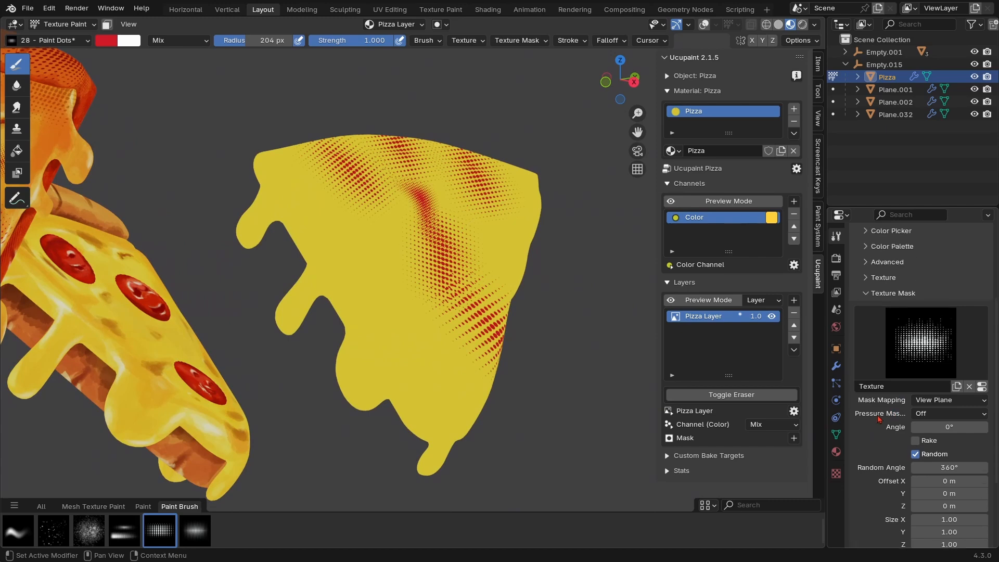
Step: Collapse the brush's Texture Mask settings and check its Texture settings
left_click(868, 294)
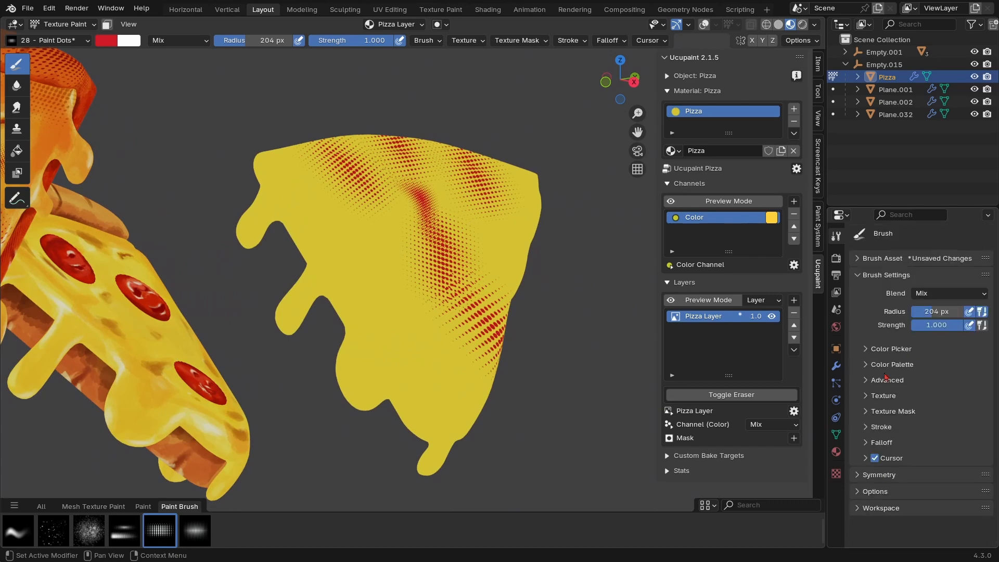
left_click(867, 415)
left_click(911, 413)
left_click(868, 396)
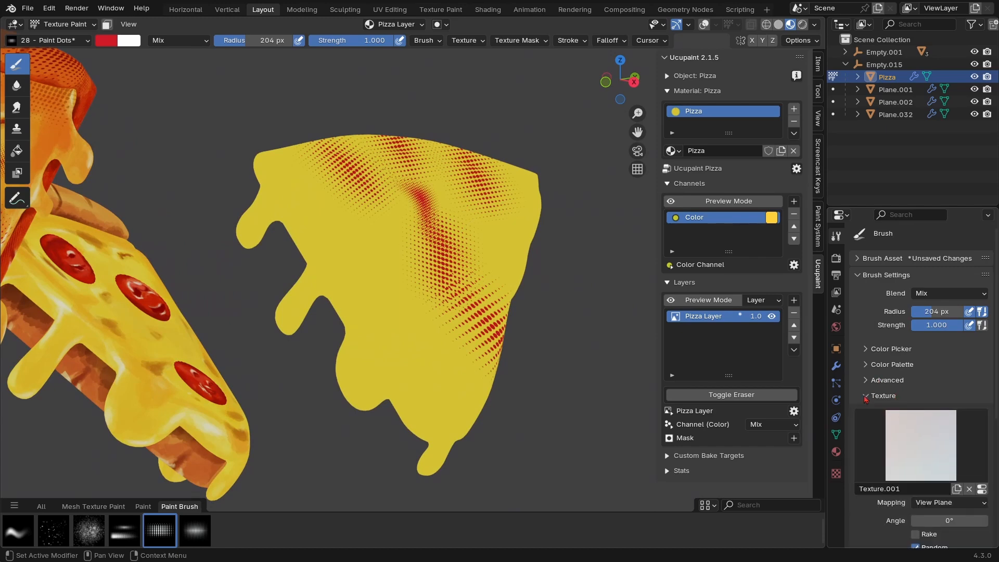
left_click(866, 396)
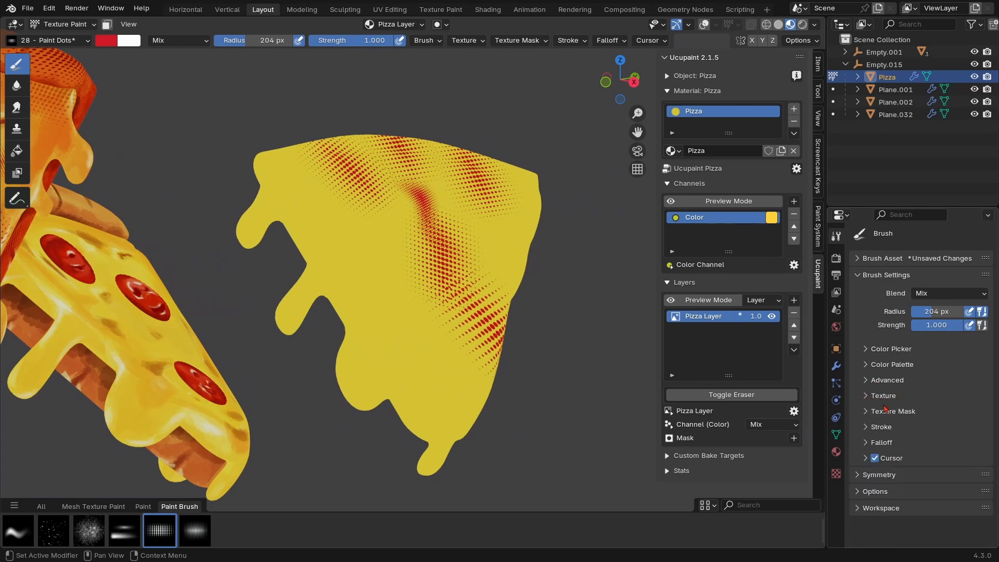
Step: Expand the Color Picker and Color Palette in the brush settings
middle_click_drag(513, 328, 401, 334)
left_click(875, 364)
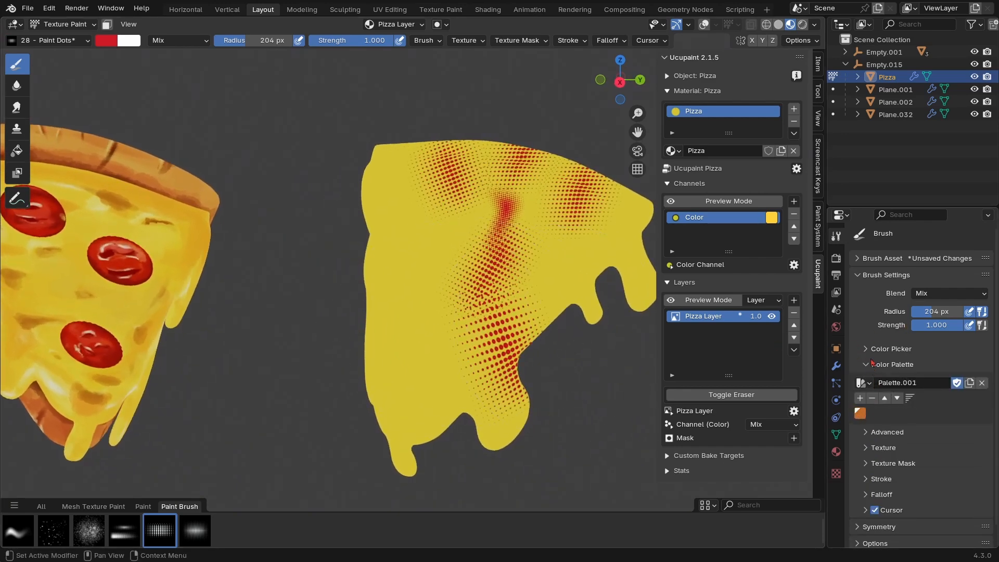
left_click(879, 364)
left_click(884, 348)
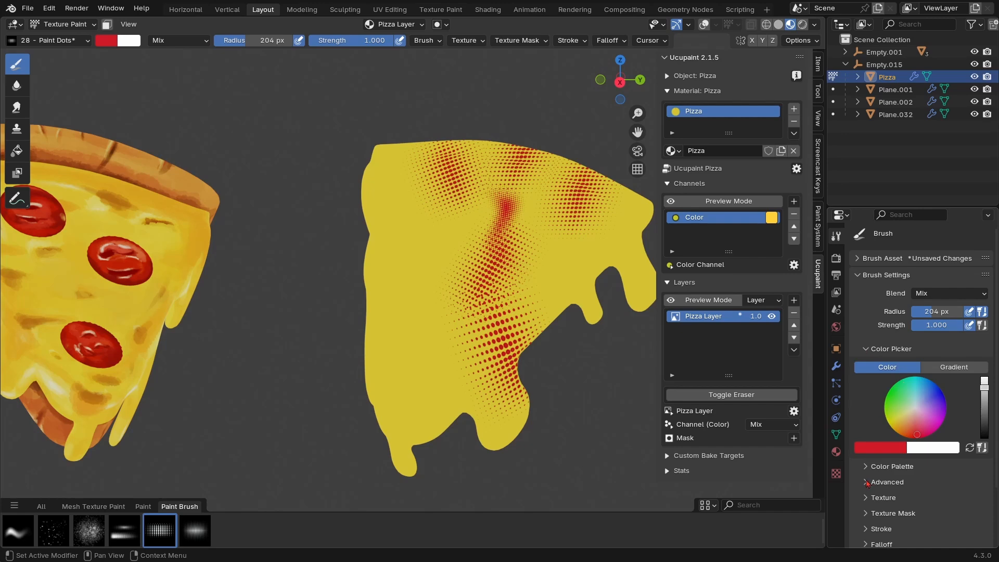
left_click(874, 466)
scroll(893, 412, "down", 1)
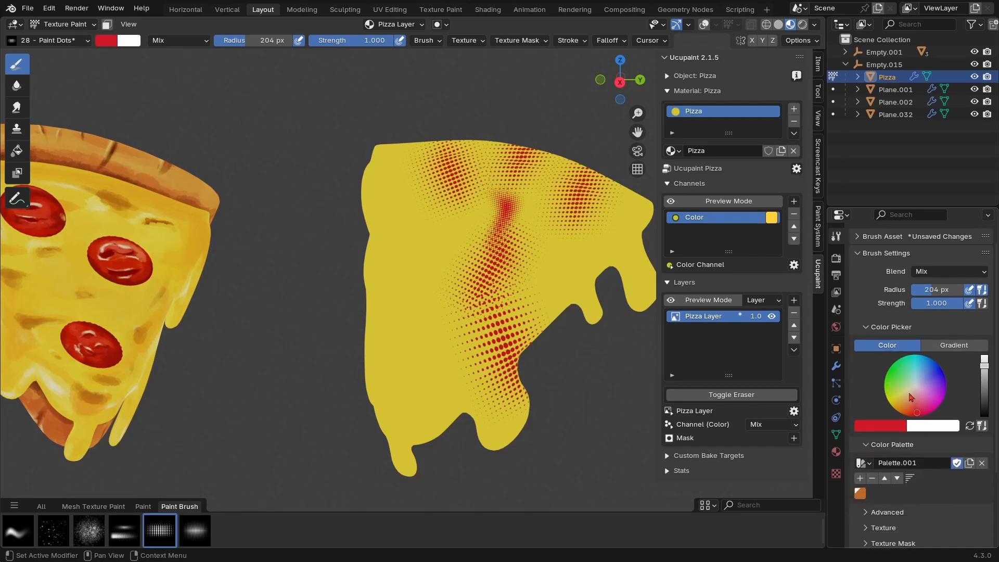
Step: Set the brush color to violet-blue and paint a halftone stroke on the lower-left part of the cheese
left_click(928, 378)
left_click_drag(423, 352, 427, 282)
middle_click_drag(427, 282, 434, 307)
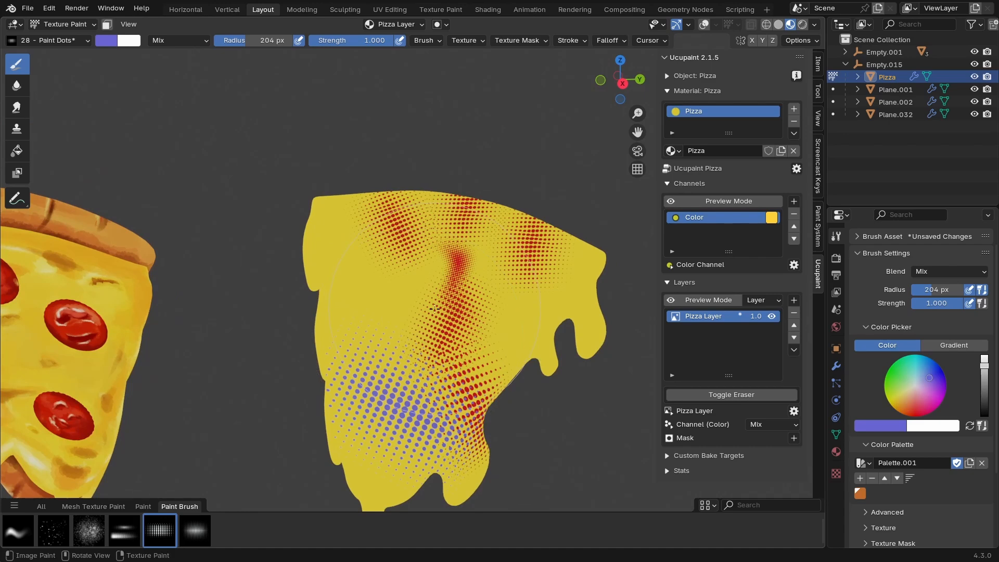
Step: Reduce the brush radius to 145 px and paint a small violet-blue dotted spot on the left side of the cheese
mouse_move(387, 311)
middle_mouse_down()
mouse_move(405, 302)
mouse_move(388, 316)
middle_mouse_up()
key("f")
left_click(363, 327)
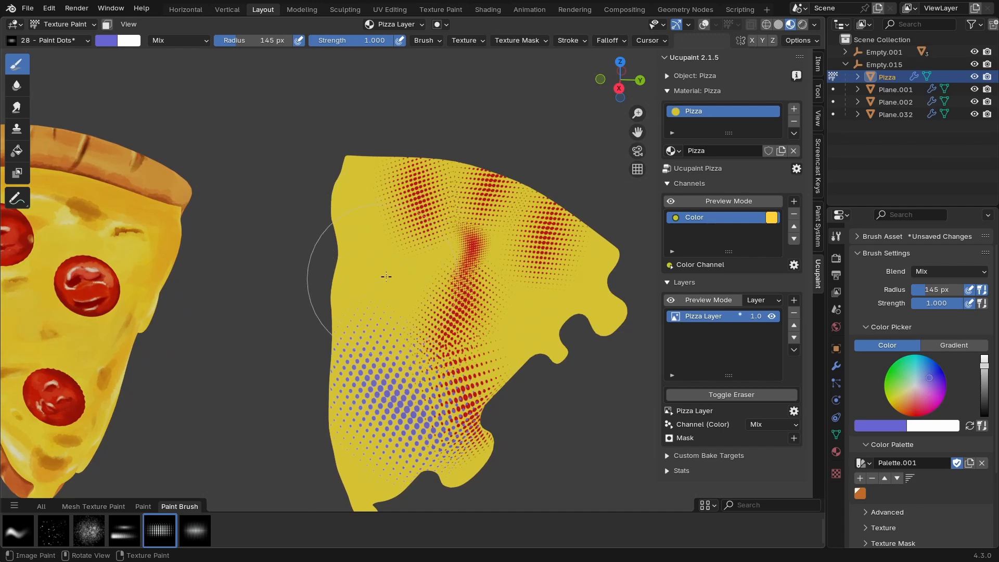
left_click_drag(401, 274, 401, 284)
Step: Enlarge the brush radius to 230 px and paint violet-blue dotted spots across the center and right of the cheese
middle_click_drag(405, 327, 432, 331)
key("f")
left_click(555, 289)
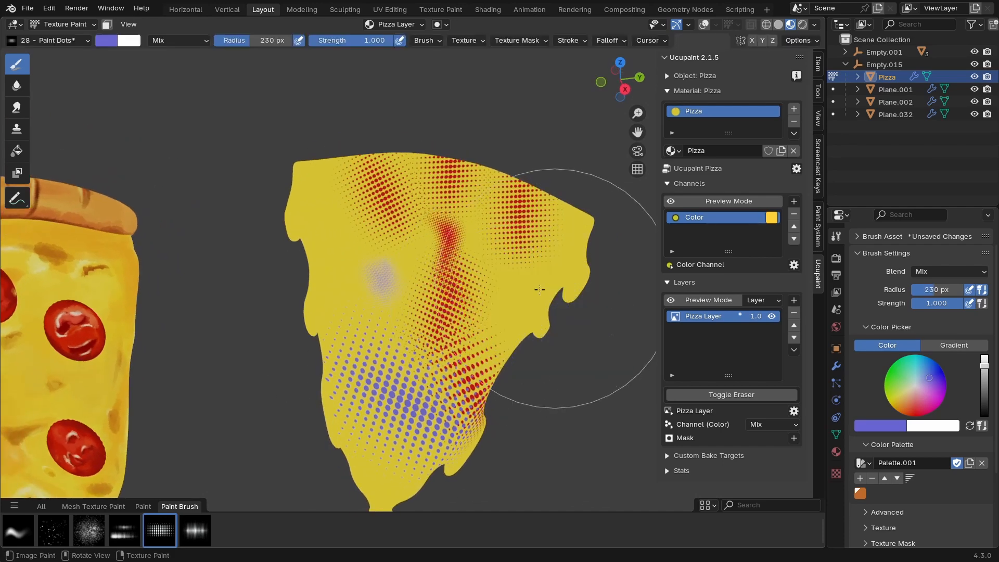
left_click(510, 289)
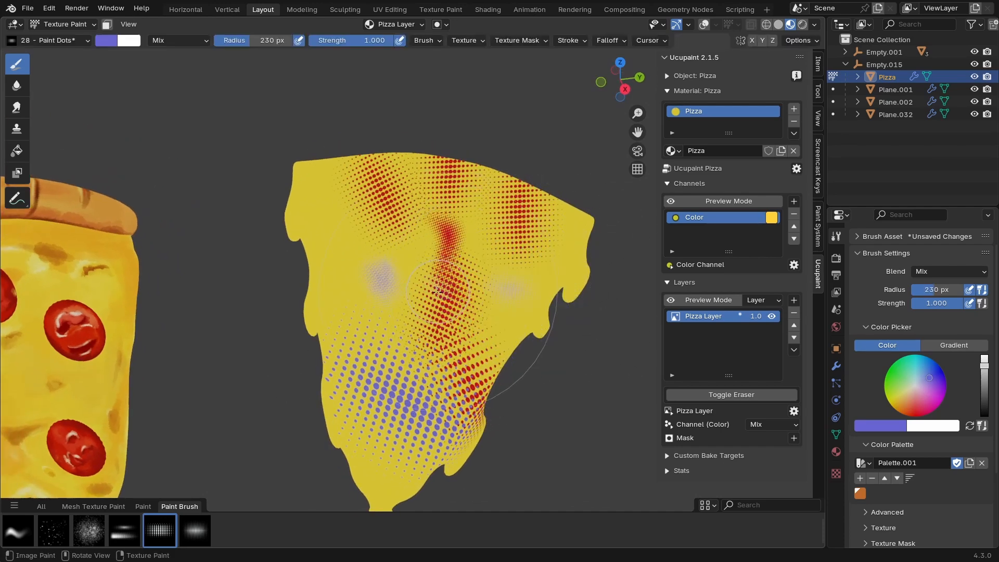
mouse_move(447, 291)
middle_mouse_down()
mouse_move(458, 283)
mouse_move(484, 312)
mouse_move(506, 291)
middle_mouse_up()
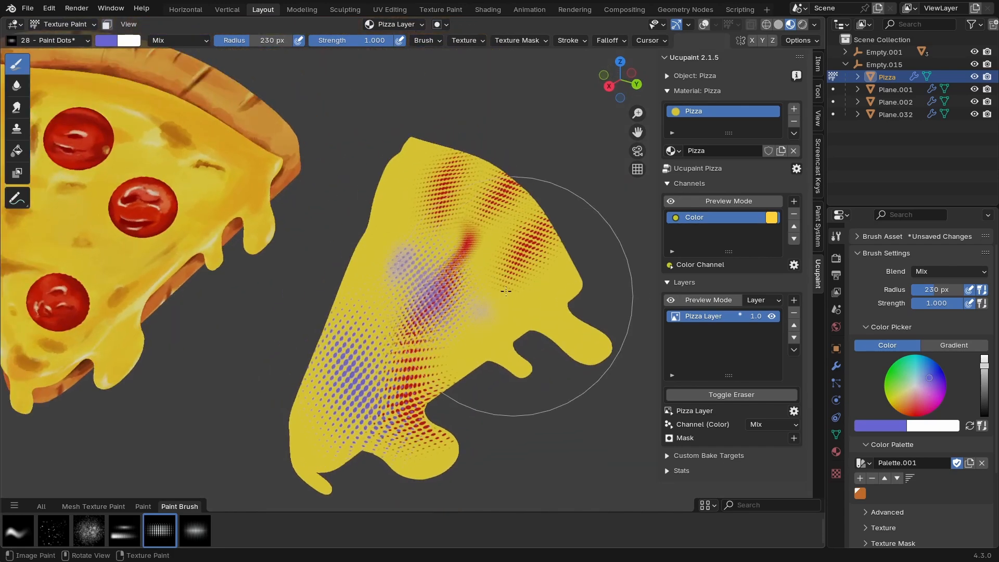
scroll(392, 303, "down", 3)
middle_click_drag(194, 271, 343, 315, "shift")
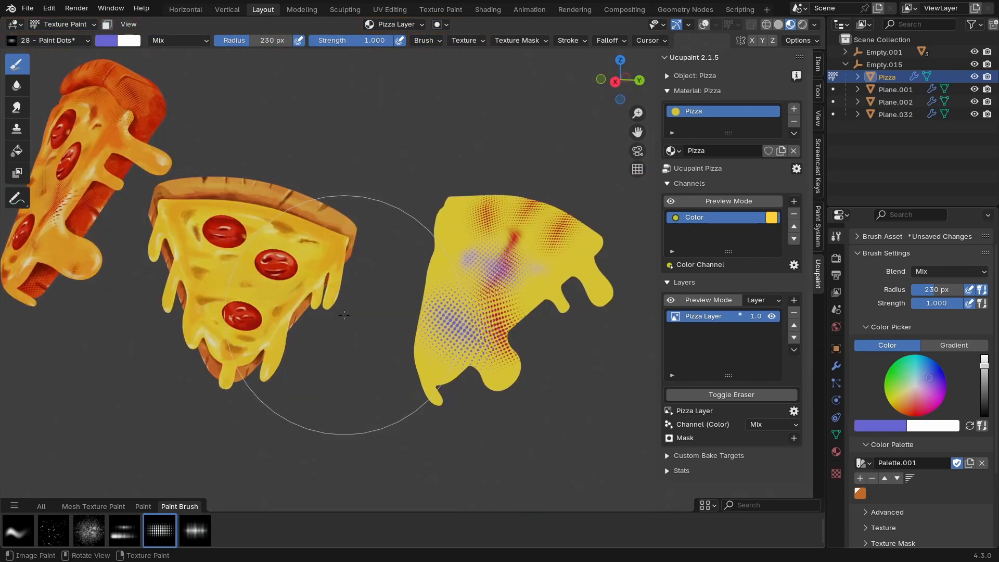
middle_click_drag(367, 417, 430, 287)
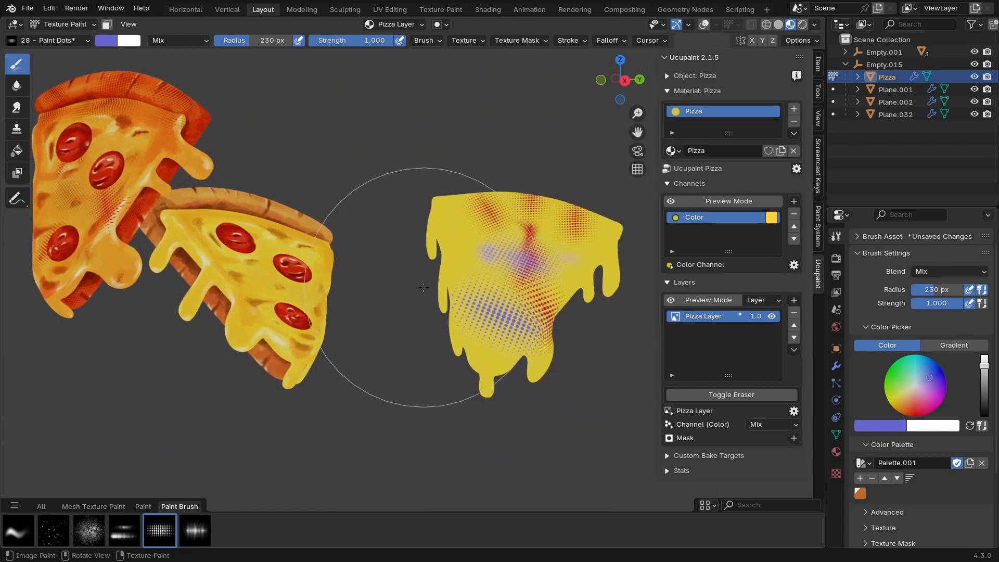
key("f")
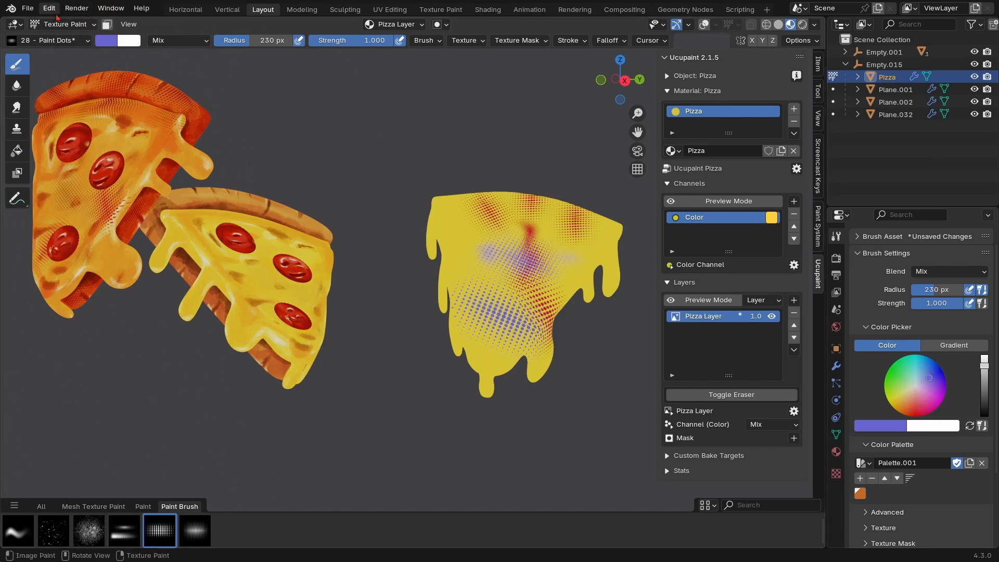
Step: Review the paths of the User Library and Brush Paint asset libraries in the File Paths preferences
left_click(50, 9)
left_click(89, 168)
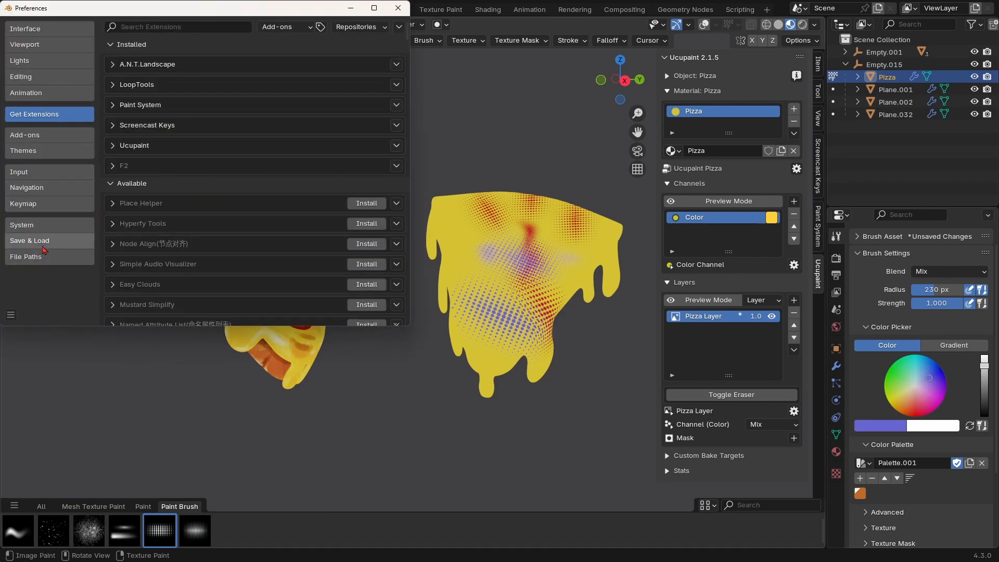
left_click(47, 260)
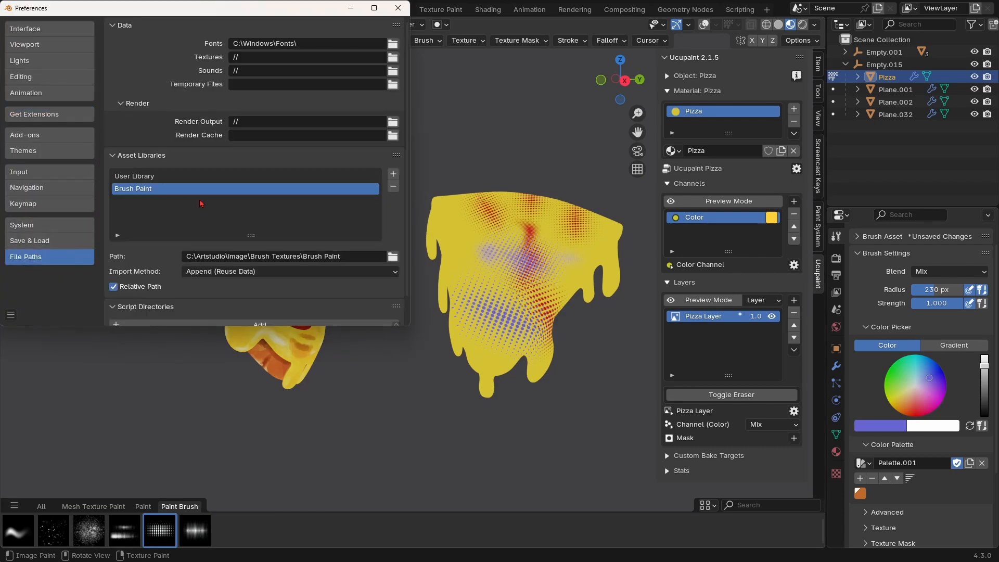
left_click(121, 178)
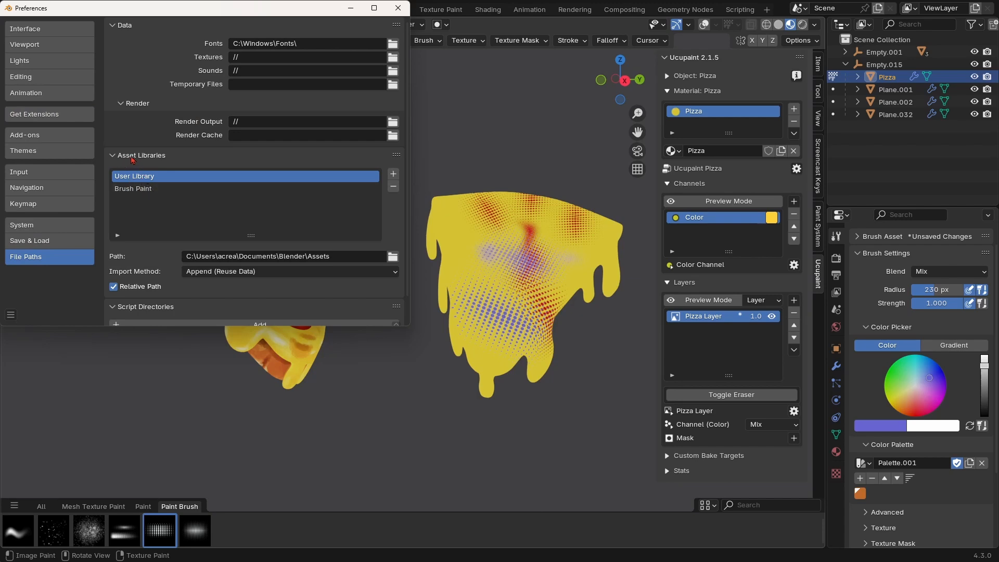
left_click(134, 191)
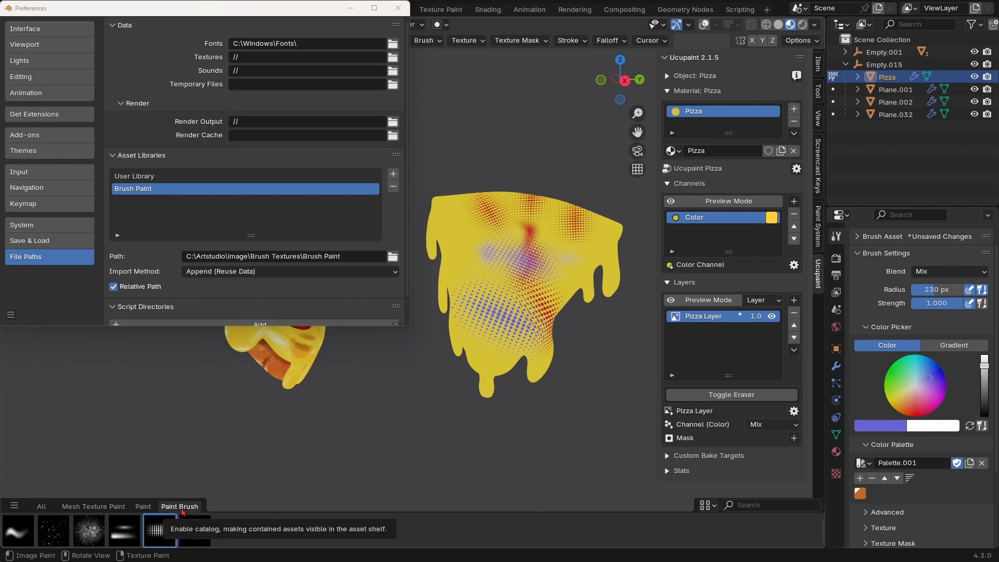
Step: Check the asset shelf's catalog list and the Brush Paint library's folder path, and close the preferences
left_click(14, 505)
left_click(55, 419)
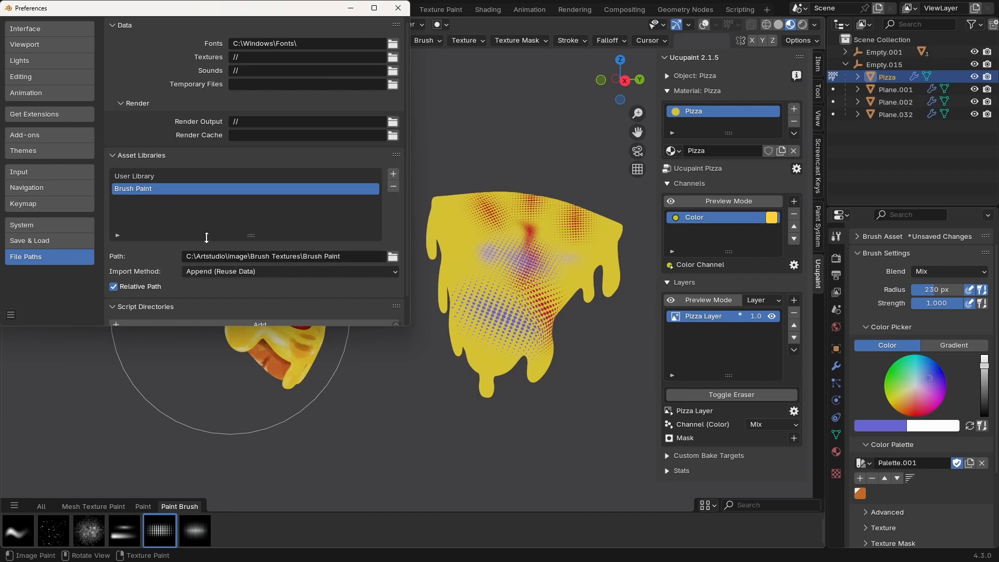
left_click(346, 256)
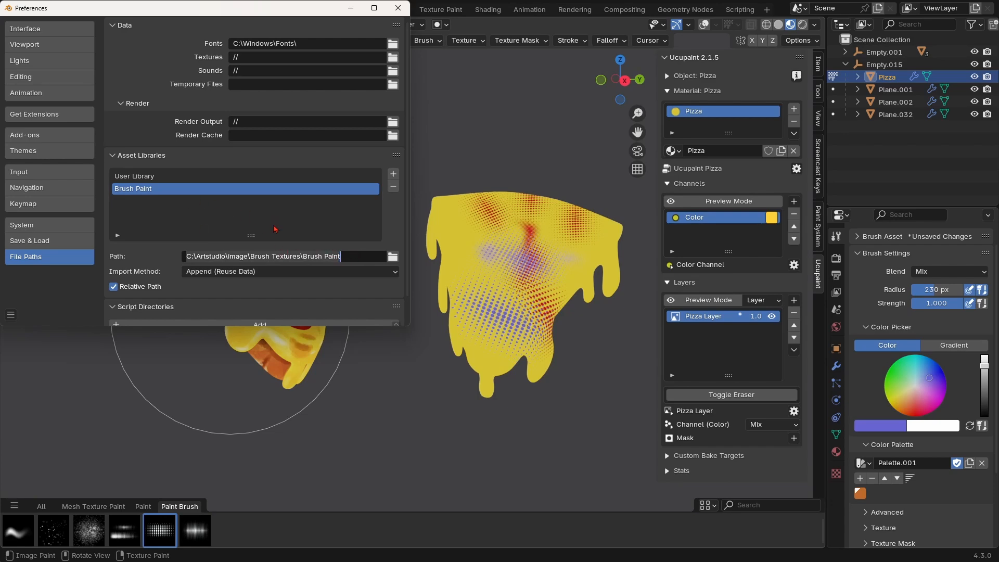
key("Return")
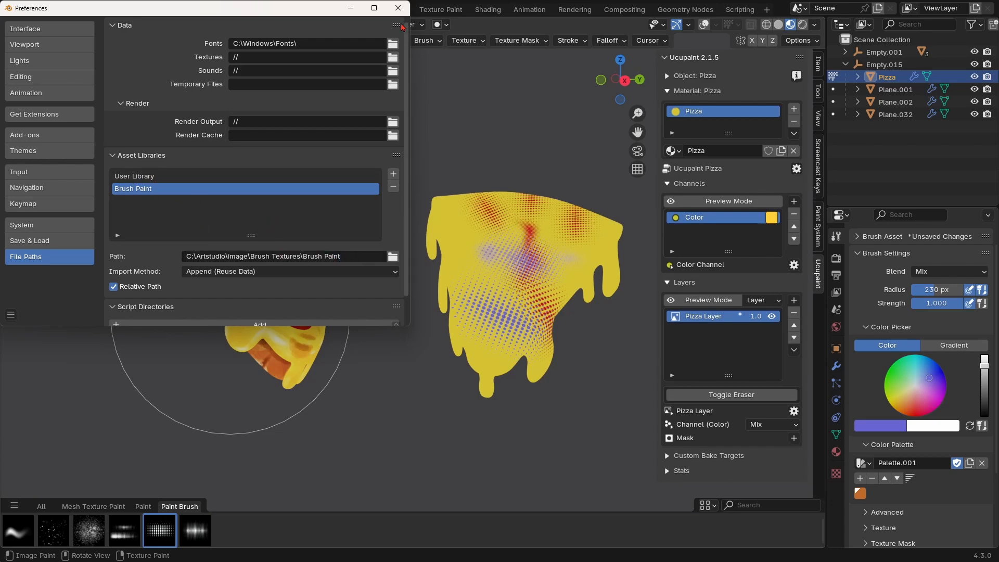
left_click(398, 8)
Step: Maximize the 3D viewport with the finished pizza slices in view beside the painted cheese
middle_click_drag(392, 267, 399, 275)
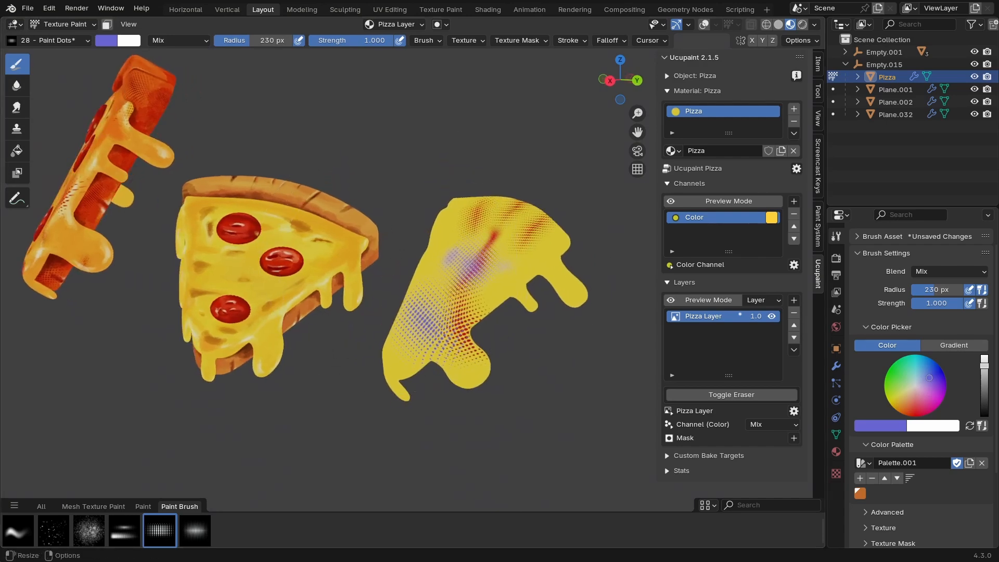
mouse_move(454, 309)
middle_mouse_down()
mouse_move(497, 419)
mouse_move(492, 366)
mouse_move(460, 445)
mouse_move(459, 327)
middle_mouse_up()
middle_click_drag(356, 330, 429, 332, "shift")
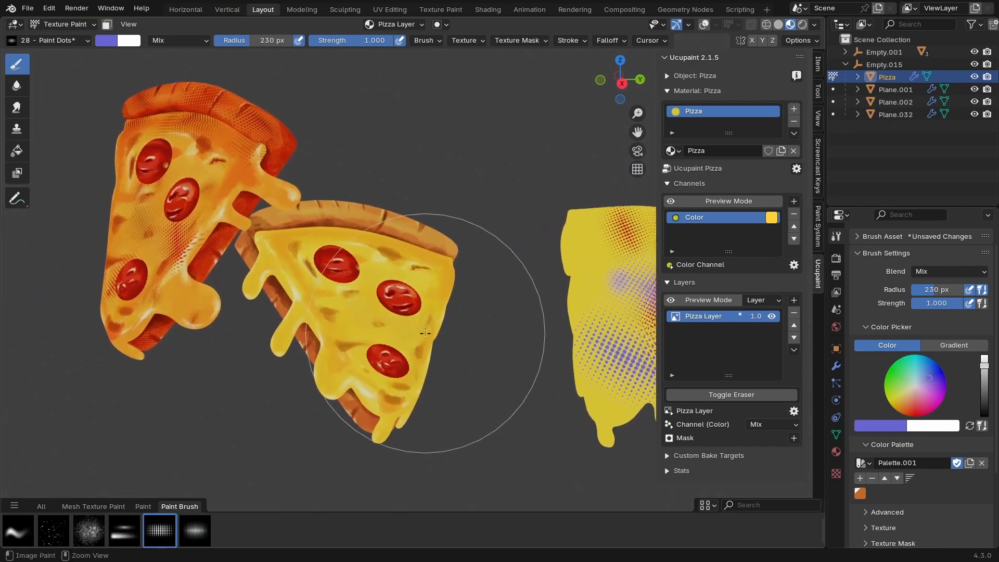
key("ctrl+space")
middle_click_drag(503, 306, 547, 304)
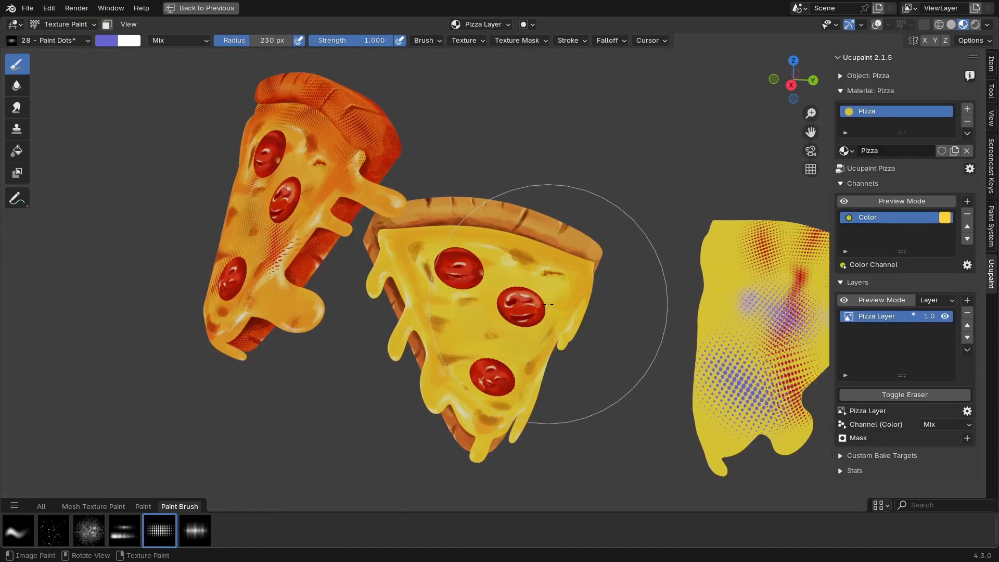